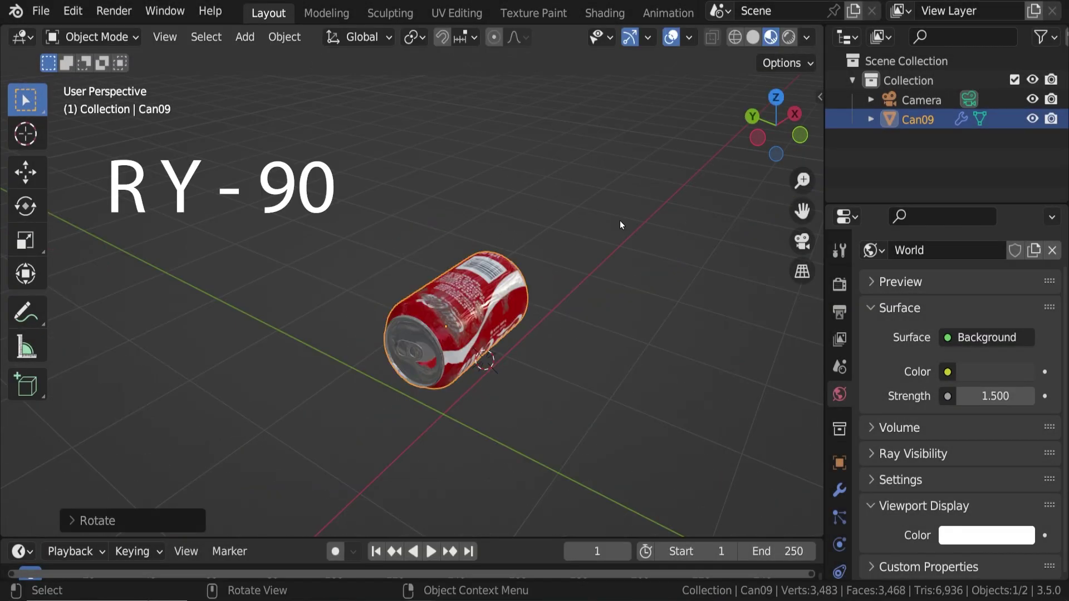
# - Clear the can's rotation, then rotate it -90° about the Y axis
pyautogui.hotkey('alt', 'r')
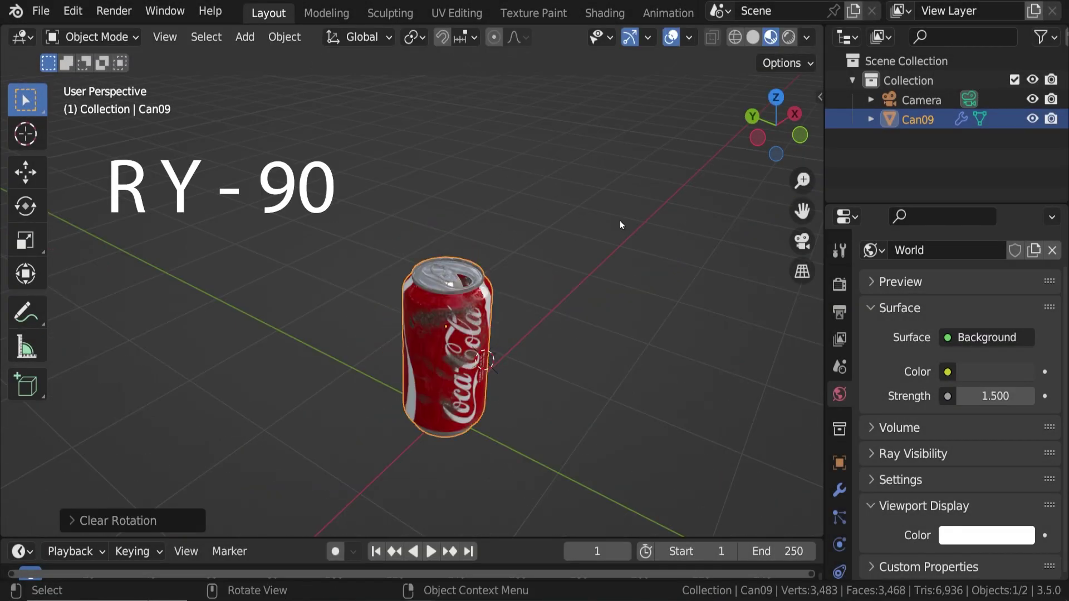
pyautogui.press('r')
pyautogui.press('9')
pyautogui.press('0')
pyautogui.press('y')
pyautogui.press('-')
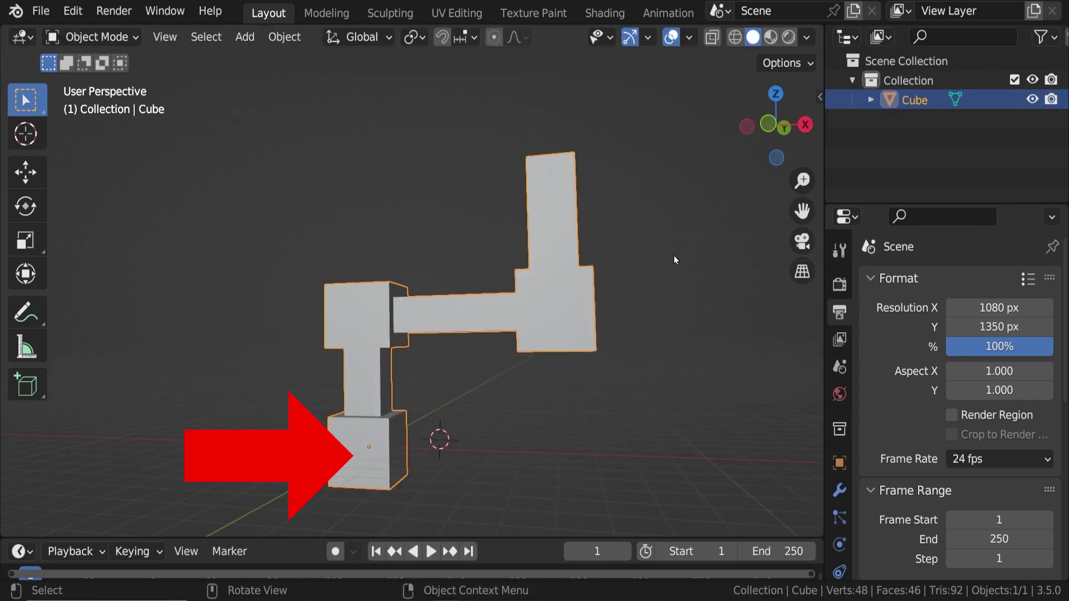
# - Rotate the blaster and the cube's selected faces, then deselect the can
pyautogui.press('r')
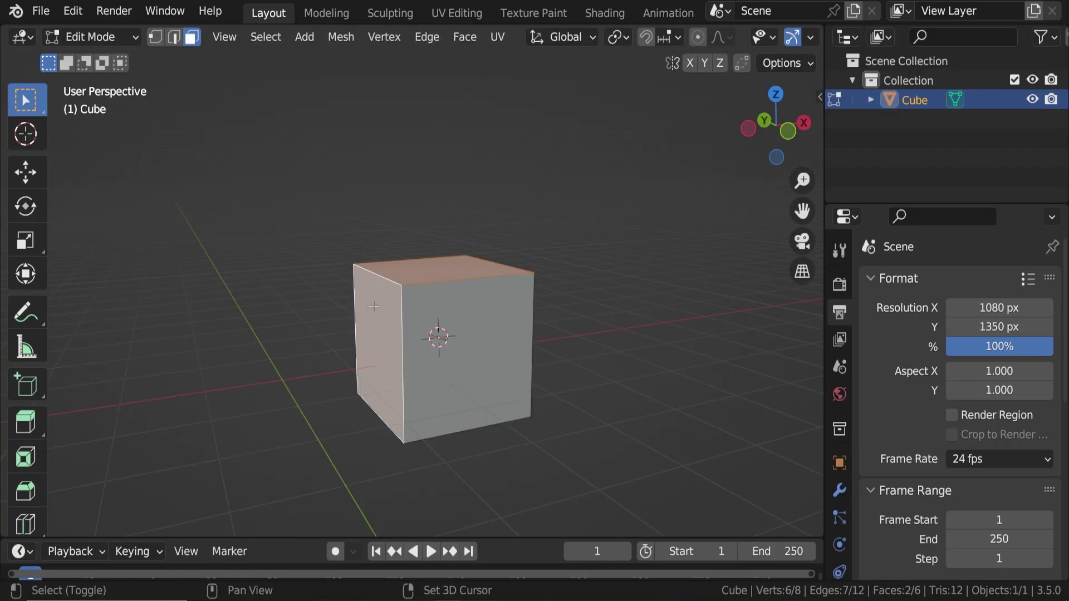
pyautogui.press('r')
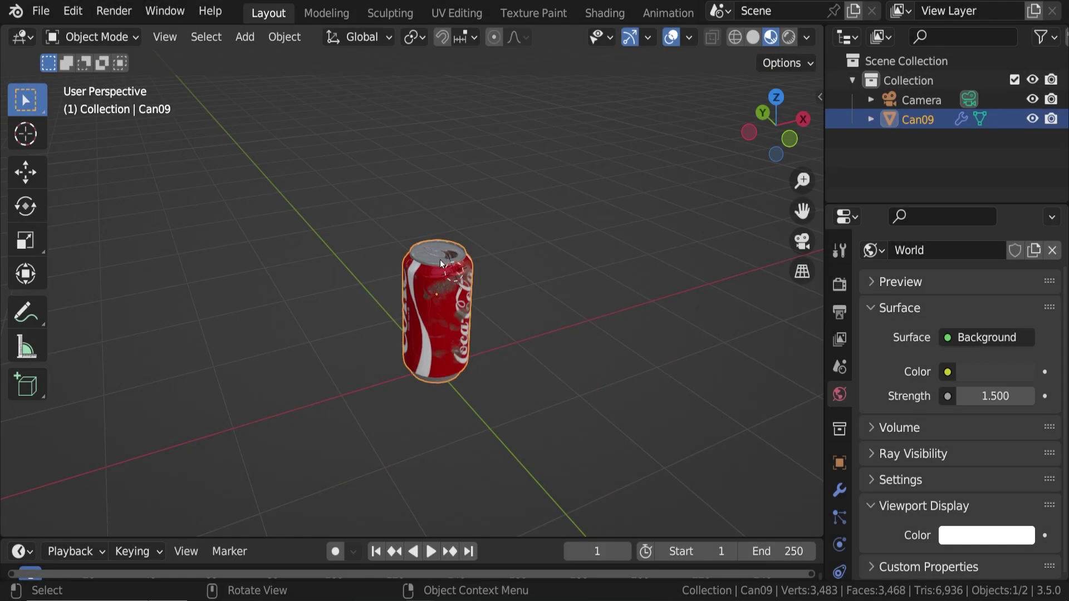
pyautogui.click(597, 292)
# - Place the 3D cursor to the right of the can, select the can and tilt it freely
pyautogui.keyDown('shift'); pyautogui.rightClick(710, 251); pyautogui.keyUp('shift')
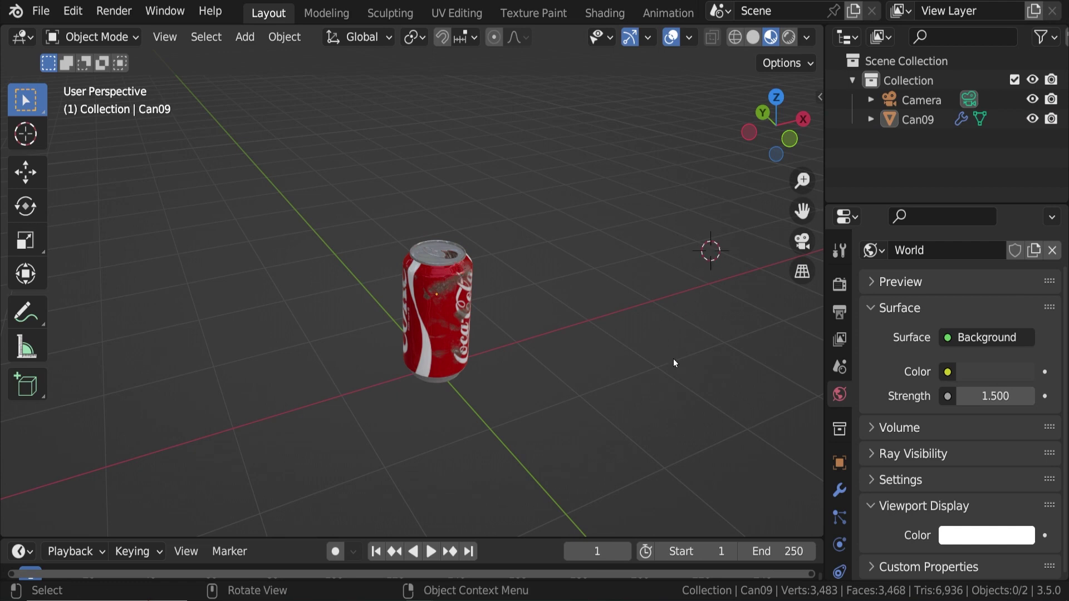
pyautogui.click(430, 268)
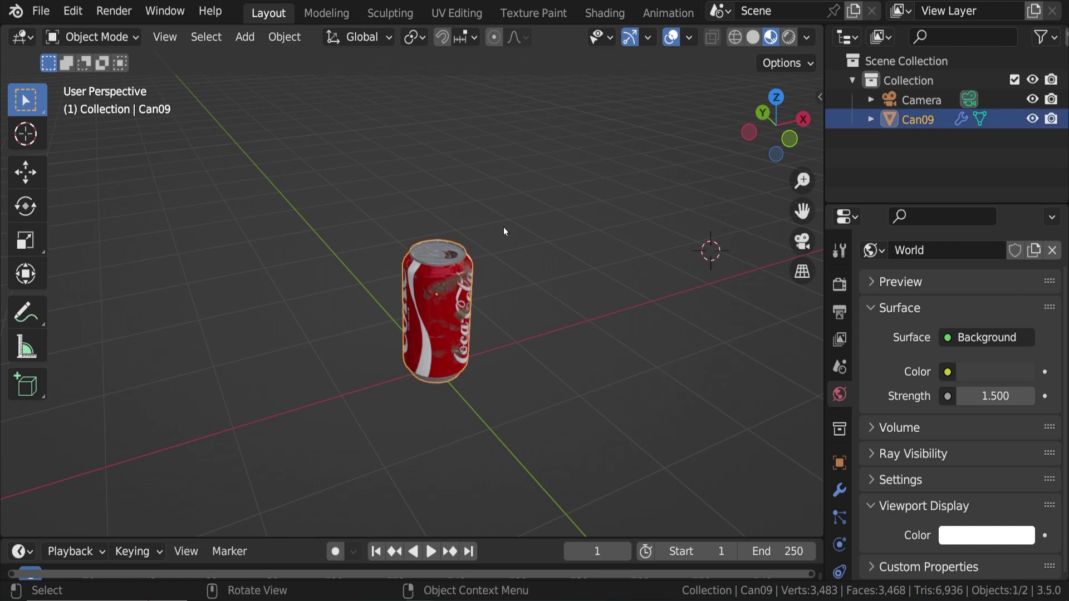
pyautogui.press('r')
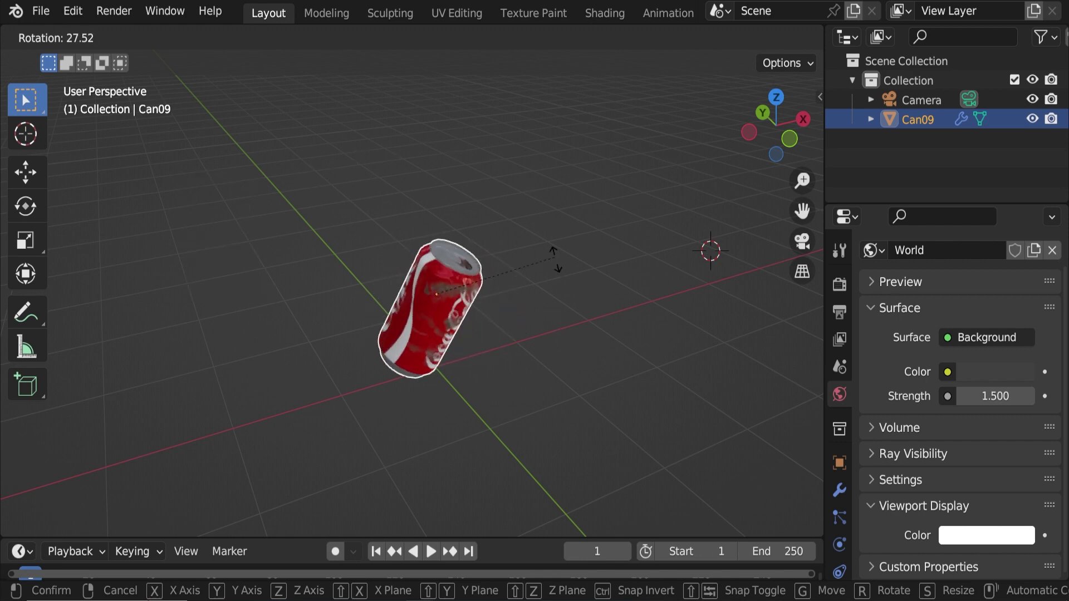
pyautogui.click(555, 304)
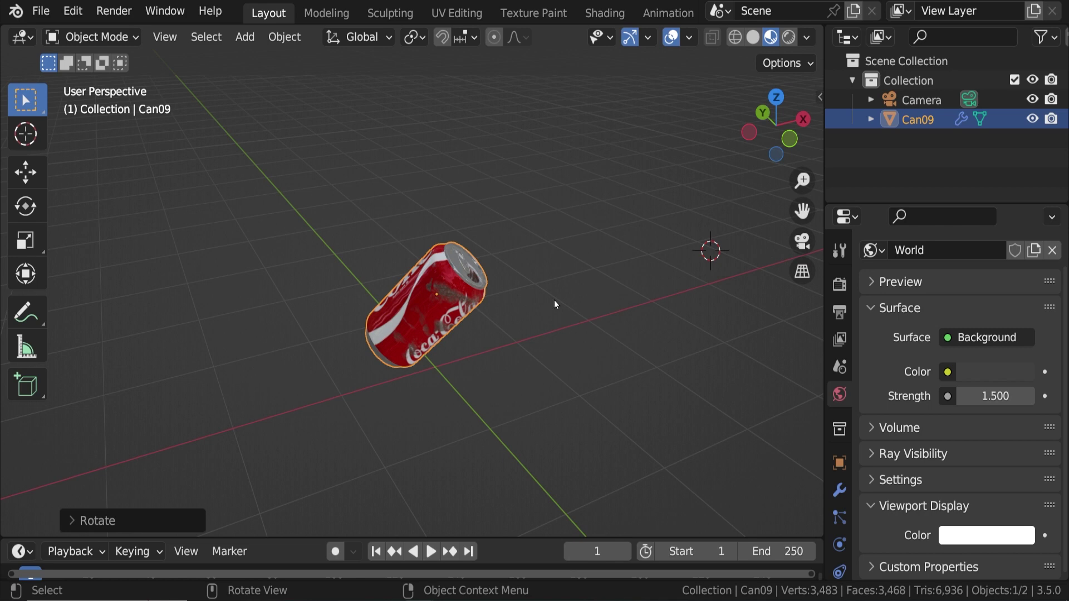
# - Clear the can's rotation, then start and cancel another free rotation
pyautogui.hotkey('alt', 'r')
pyautogui.press('r')
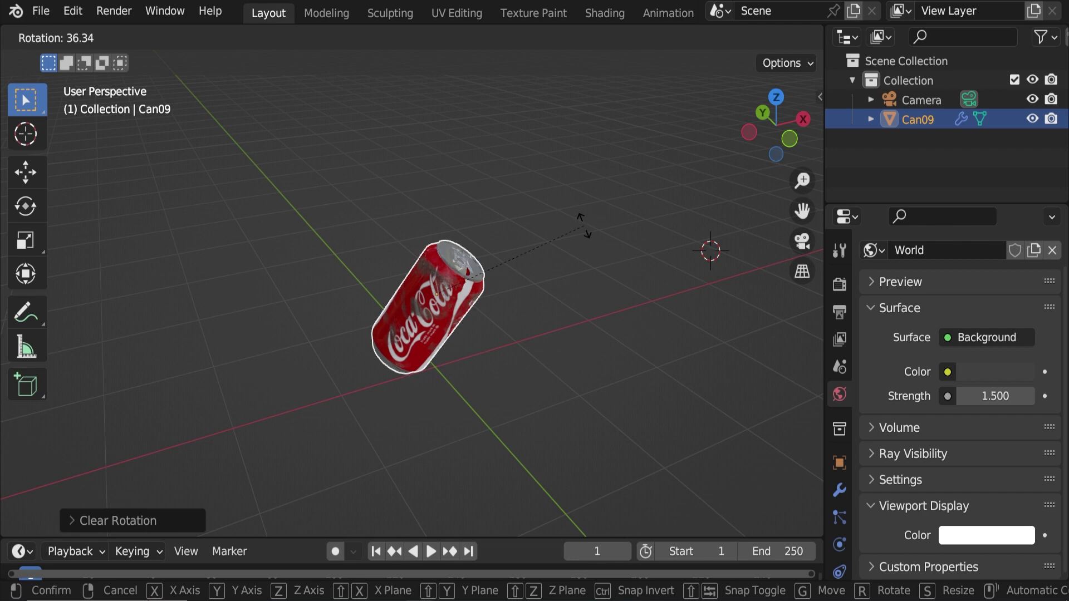
pyautogui.rightClick(586, 226)
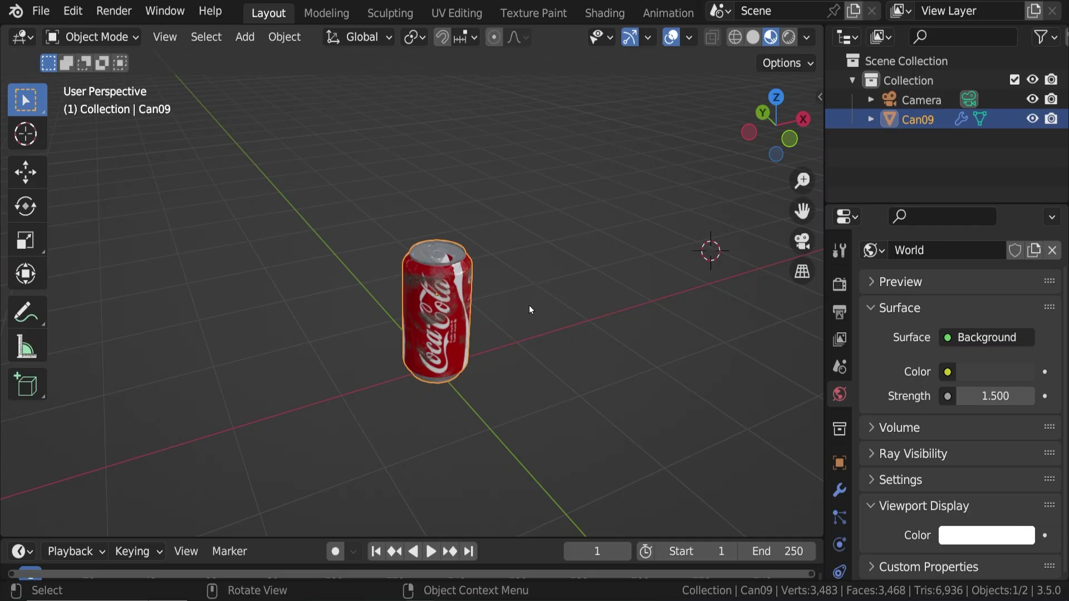
pyautogui.moveTo(529, 305); pyautogui.dragTo(593, 162, button='middle')
# - Rotate the can freely, then spin it about the global Z axis
pyautogui.press('r')
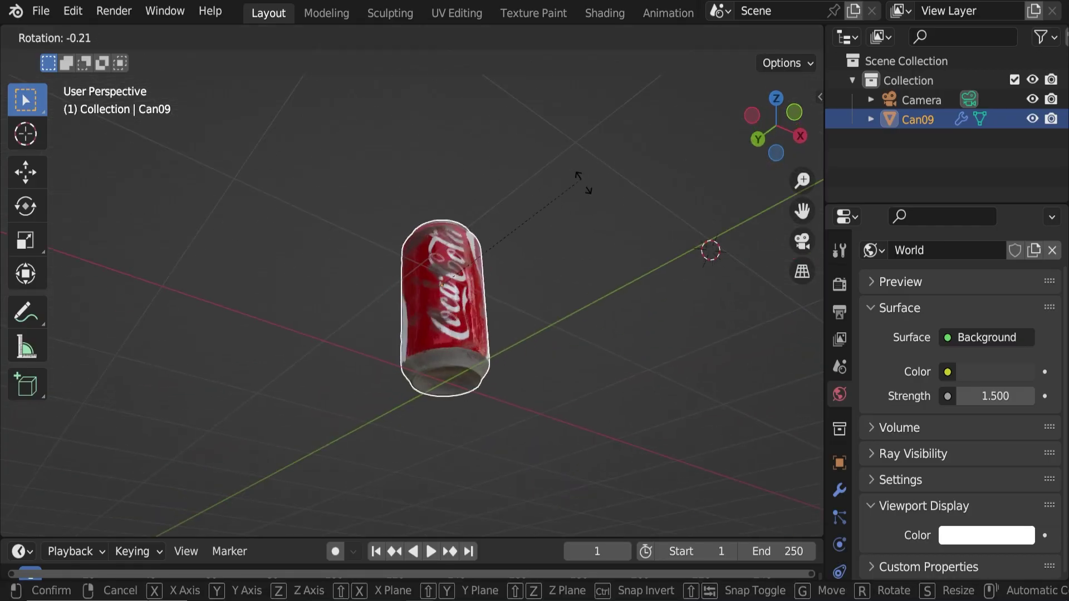
pyautogui.click(565, 221)
pyautogui.moveTo(566, 220); pyautogui.dragTo(468, 309, button='middle')
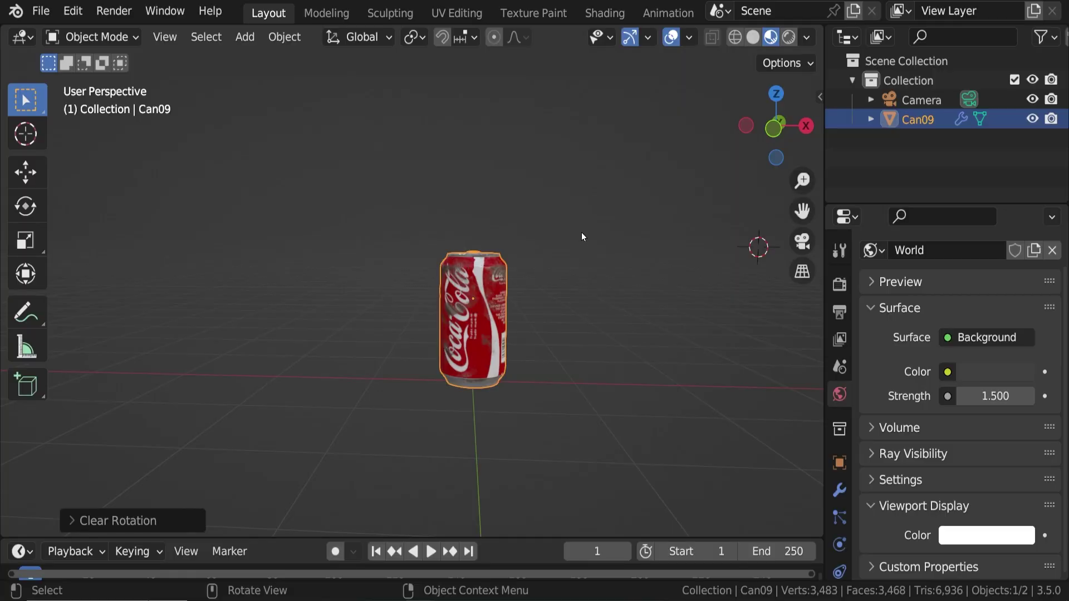
pyautogui.press('r')
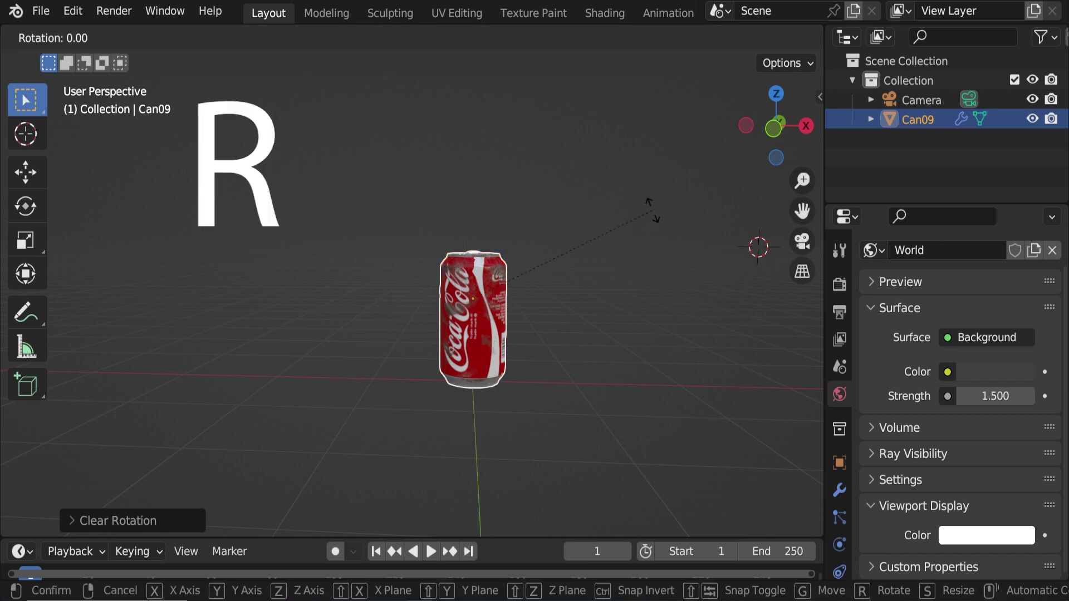
pyautogui.press('z')
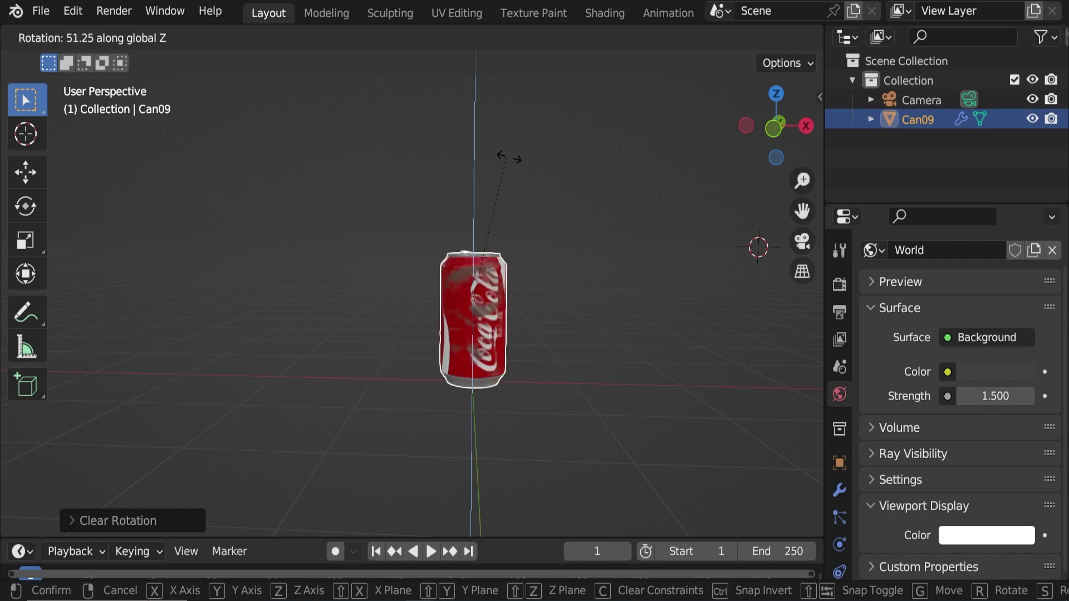
pyautogui.click(624, 372)
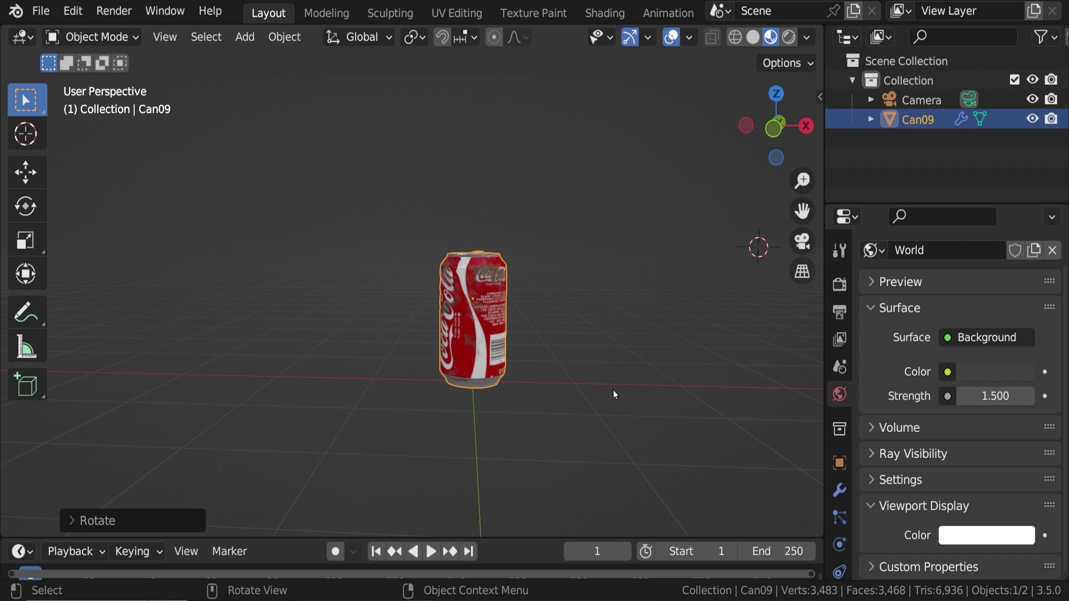
# - Tilt the can about global X, then global Y, and clear its rotation
pyautogui.press('r')
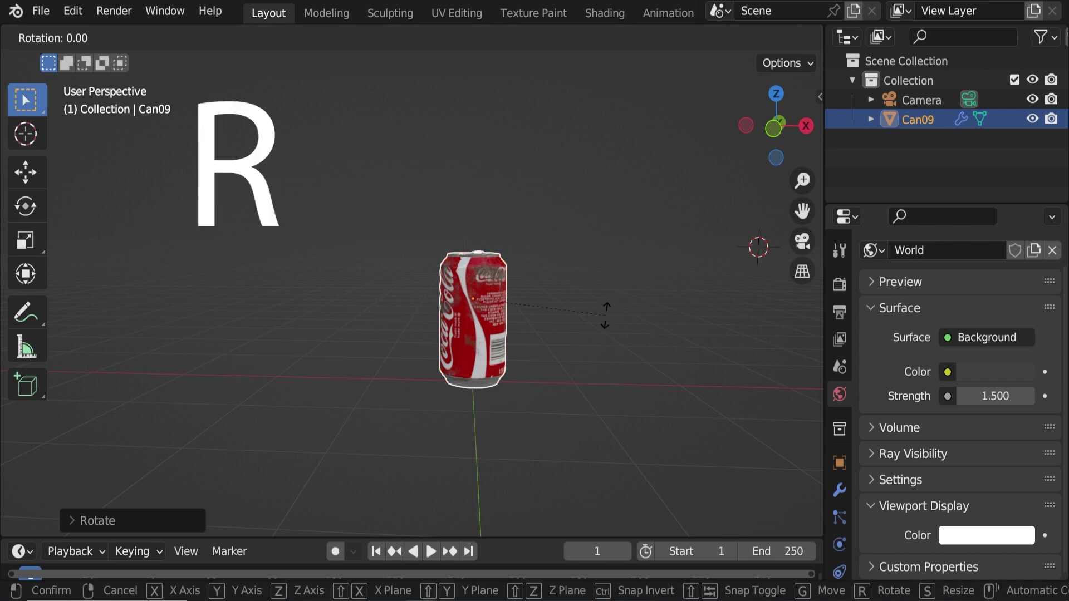
pyautogui.press('x')
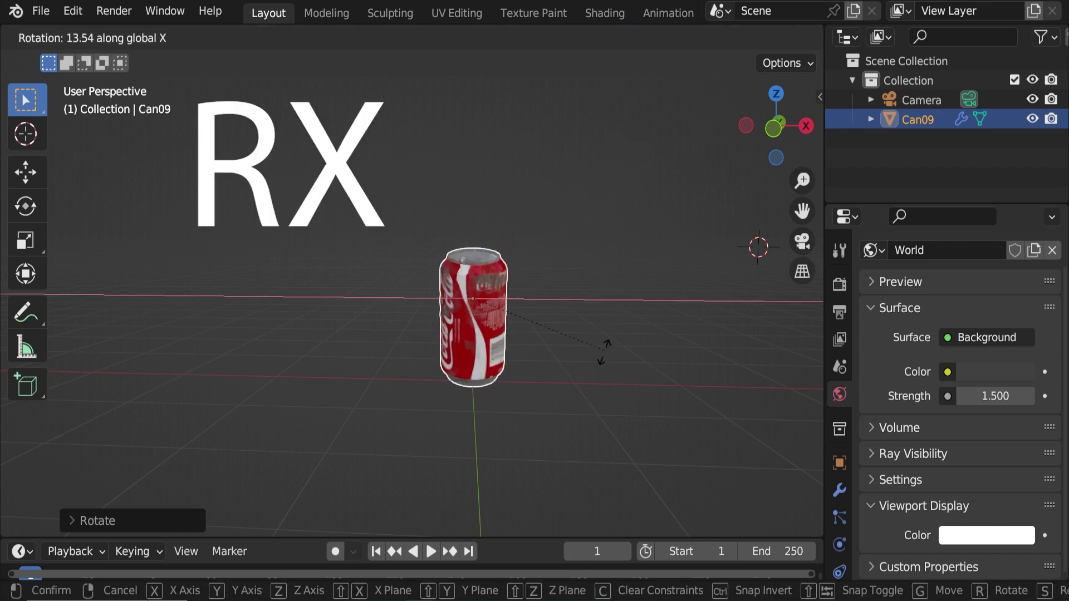
pyautogui.click(562, 328)
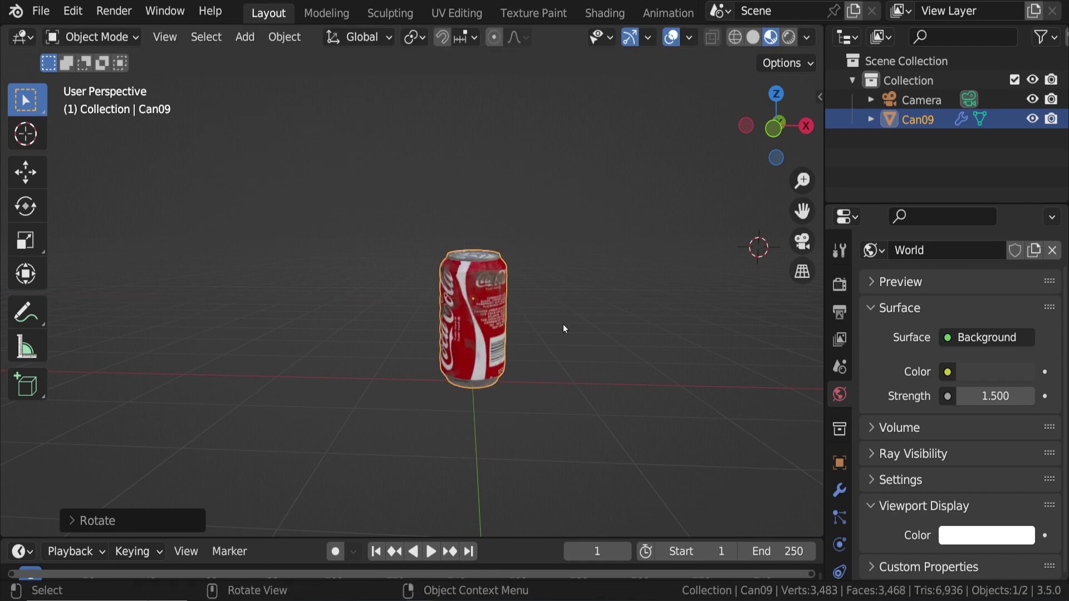
pyautogui.press('r')
pyautogui.press('y')
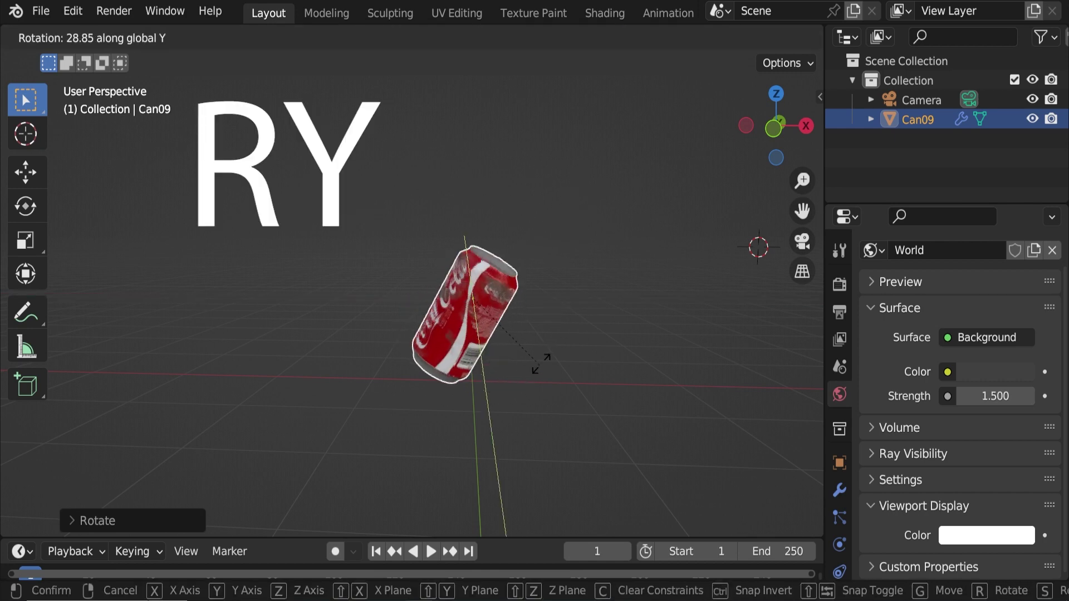
pyautogui.click(597, 244)
pyautogui.hotkey('alt', 'r')
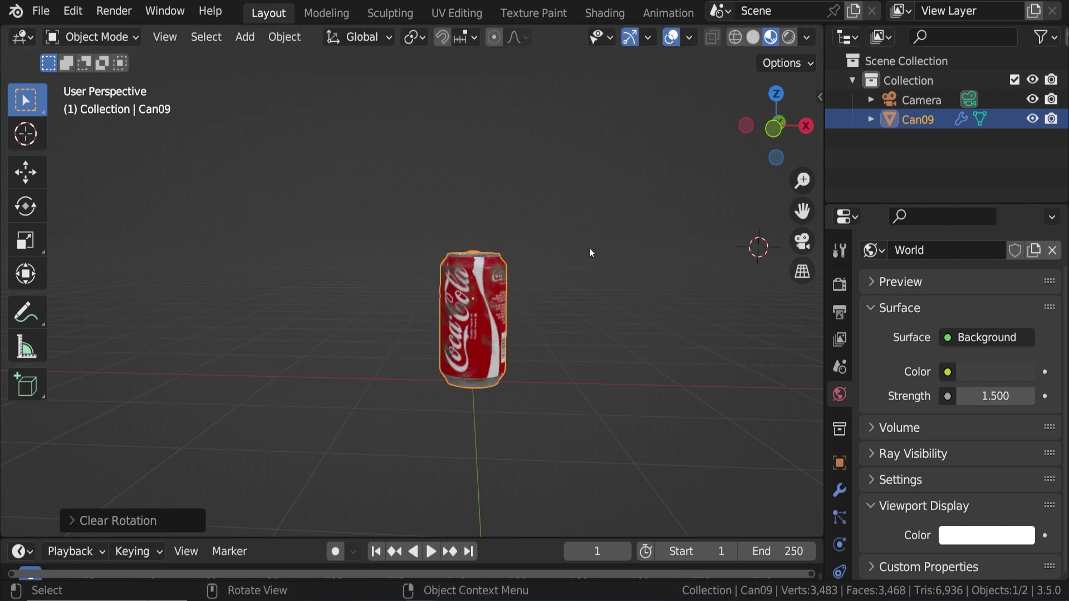
pyautogui.moveTo(589, 249); pyautogui.dragTo(614, 413, button='middle')
# - Tilt the can by a typed 45° rotation, then clear it back to upright
pyautogui.keyDown('shift'); pyautogui.moveTo(524, 336); pyautogui.dragTo(509, 427, button='middle'); pyautogui.keyUp('shift')
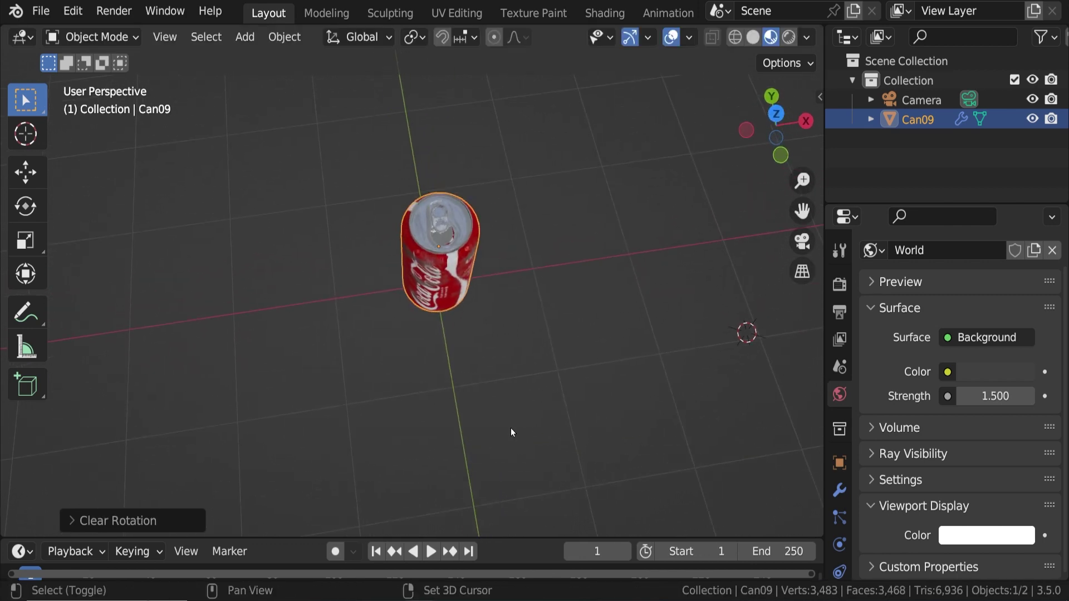
pyautogui.moveTo(394, 255); pyautogui.dragTo(457, 239, button='middle')
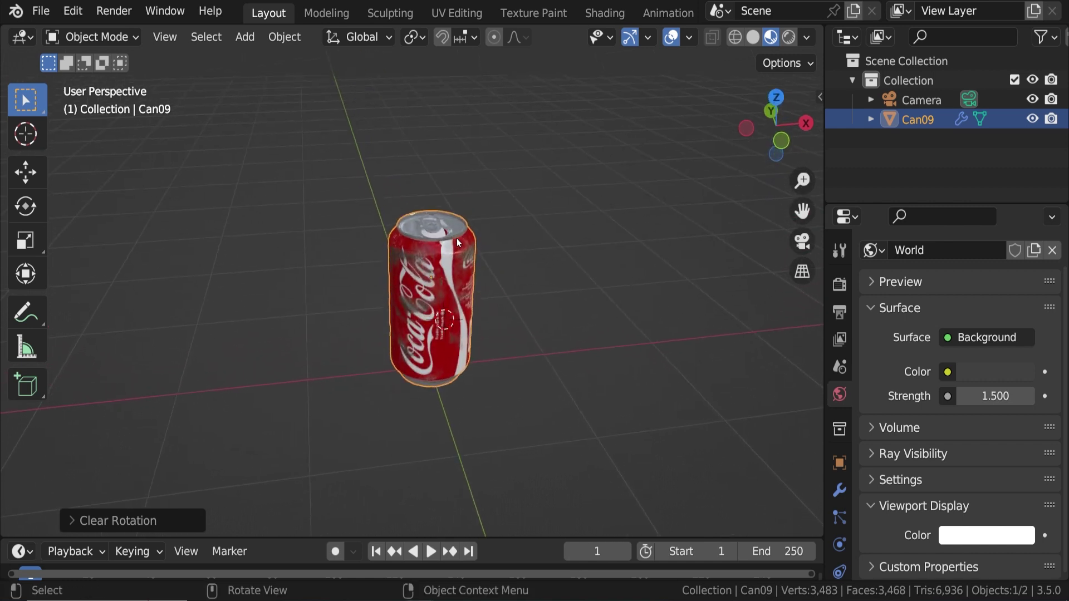
pyautogui.write('r45')
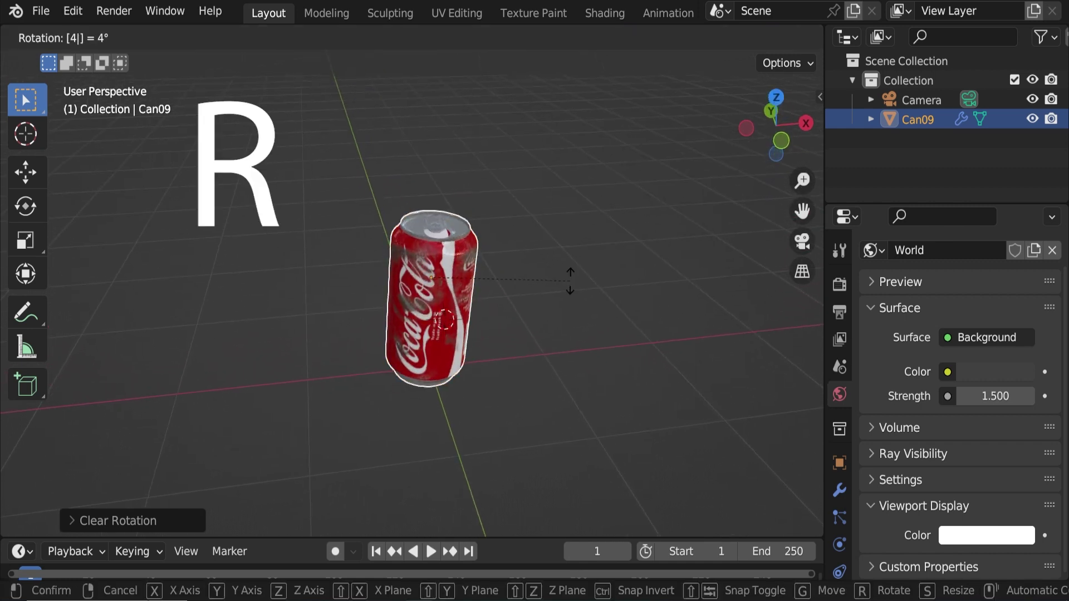
pyautogui.press('Return')
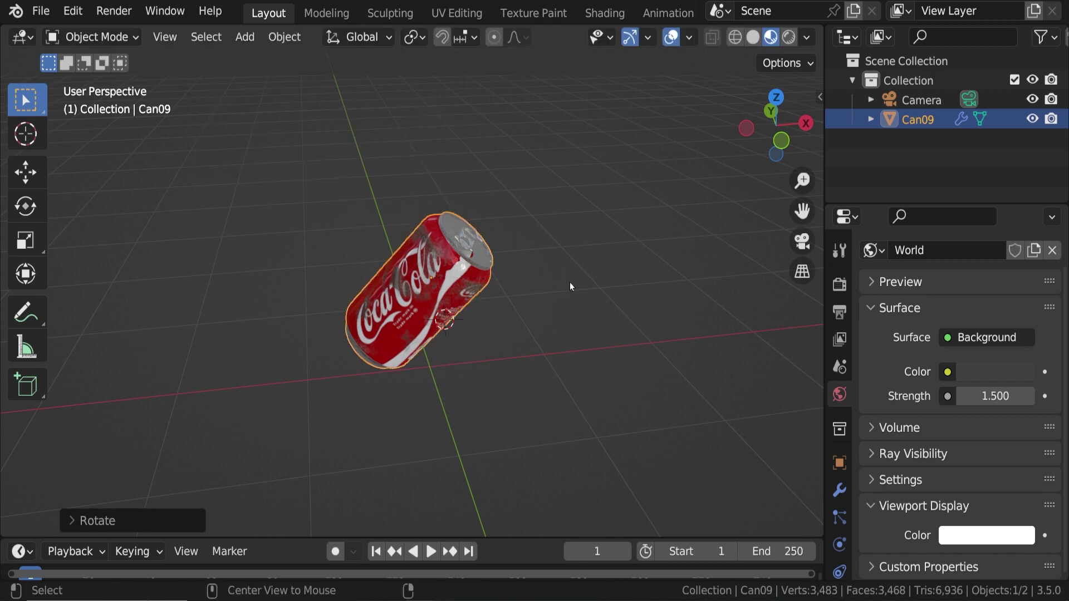
pyautogui.hotkey('alt', 'r')
# - Rotate the can -45°, undo the tilt, and switch to Front Orthographic view
pyautogui.press('r')
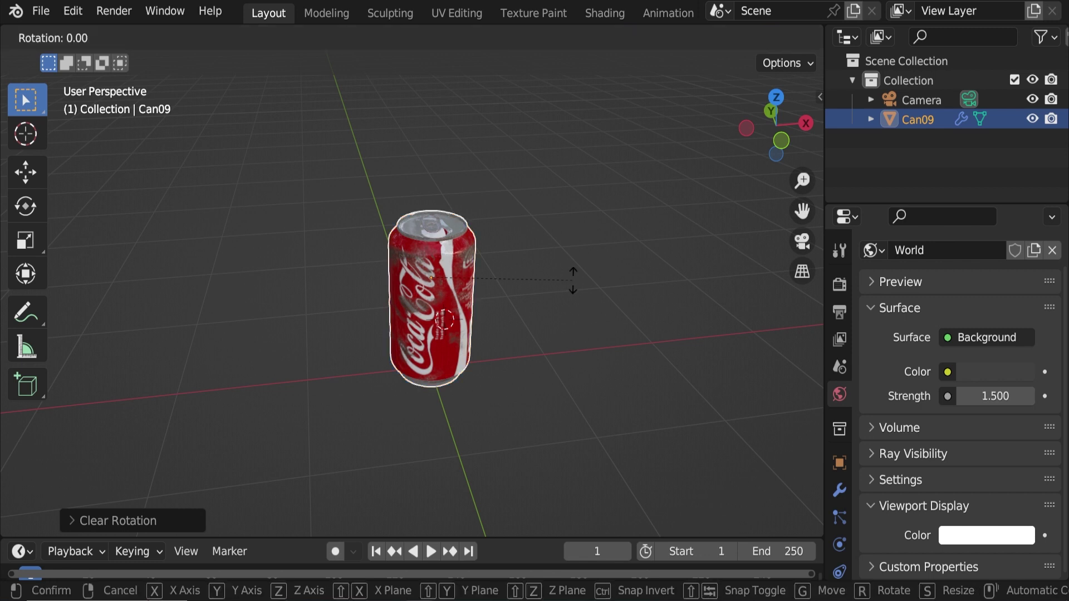
pyautogui.press('Escape')
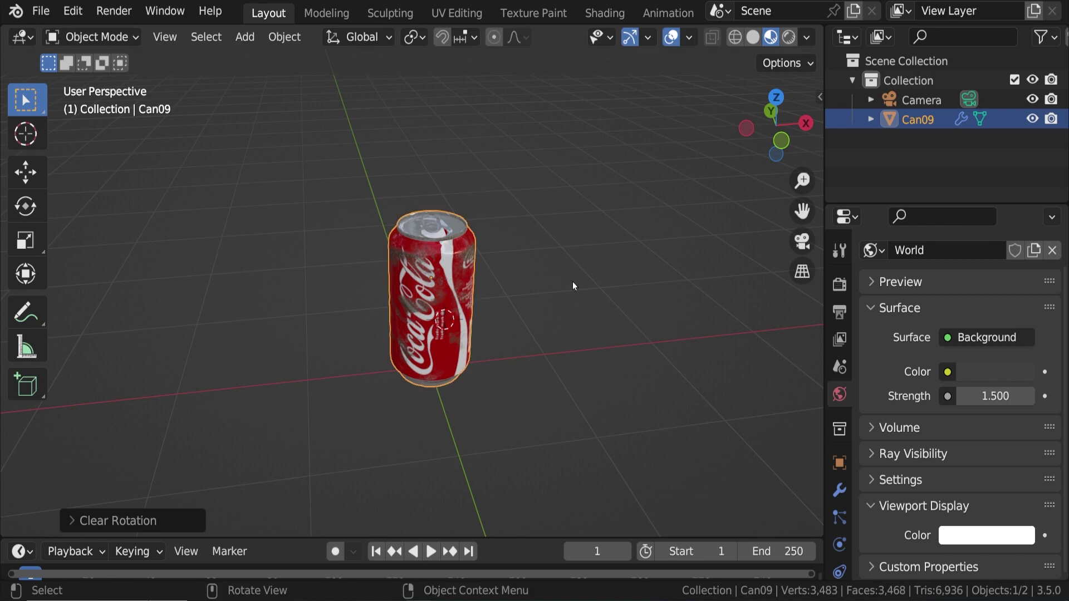
pyautogui.press('r')
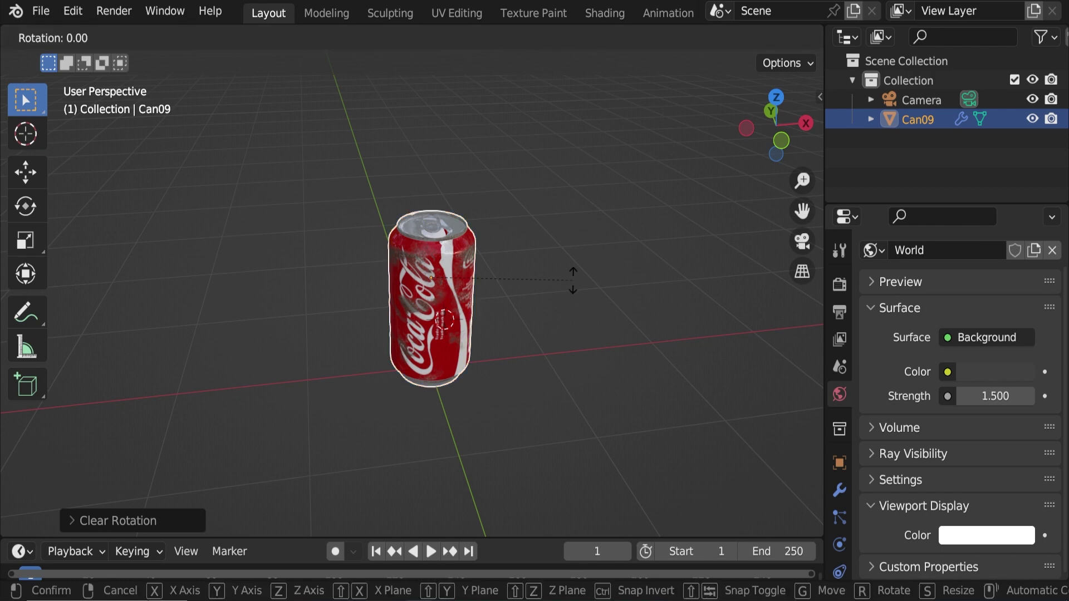
pyautogui.write('-45')
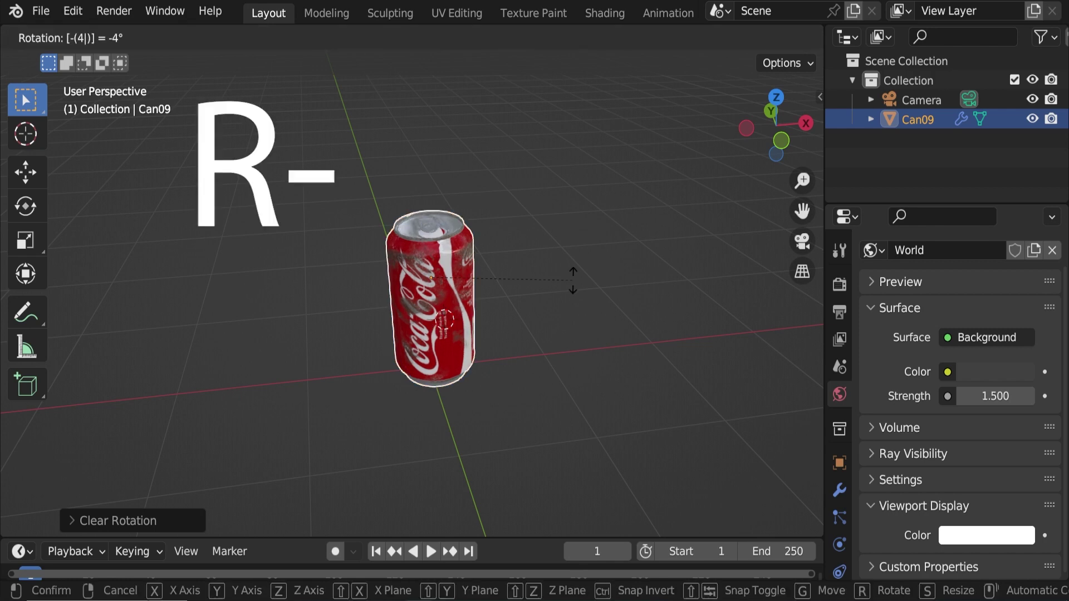
pyautogui.press('Return')
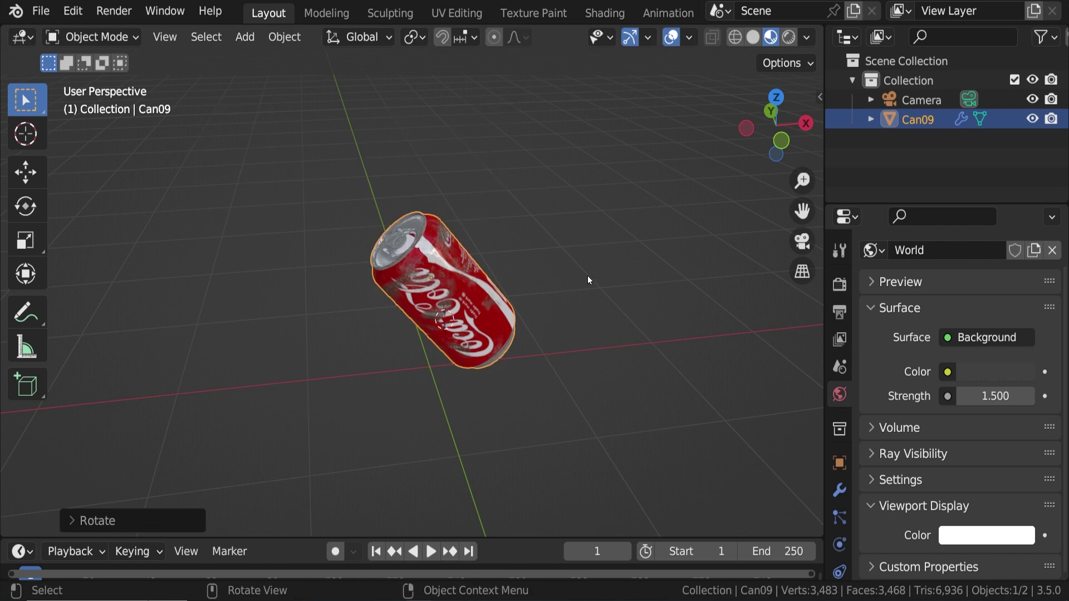
pyautogui.press('ctrl')
pyautogui.hotkey('ctrl', 'z')
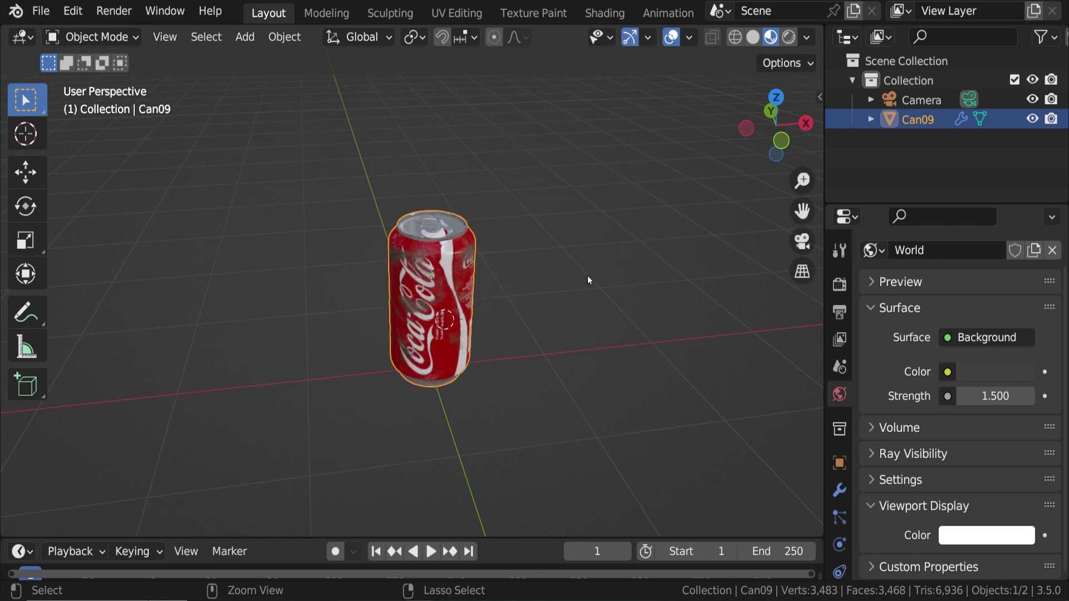
pyautogui.press('KP_1')
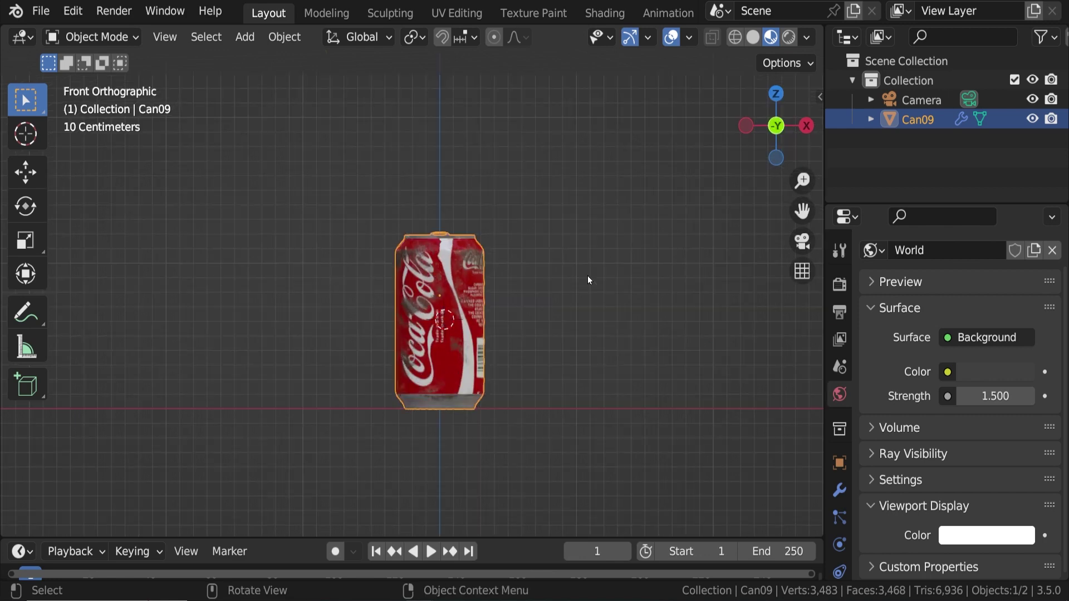
# - Rotate the can by -45° (45 entered, then negated) in the front view
pyautogui.write('r')
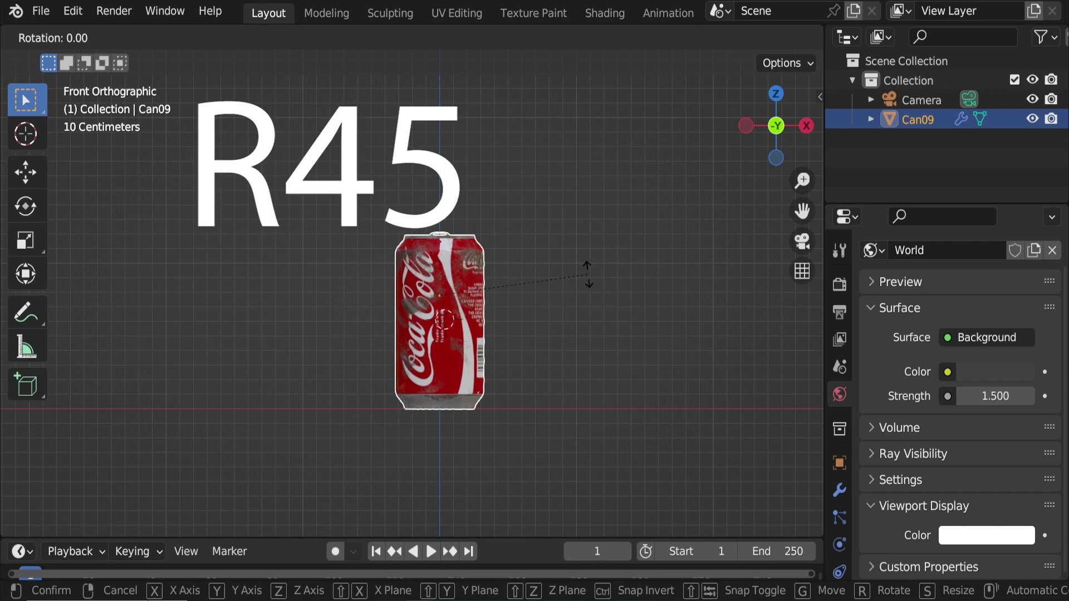
pyautogui.write('45')
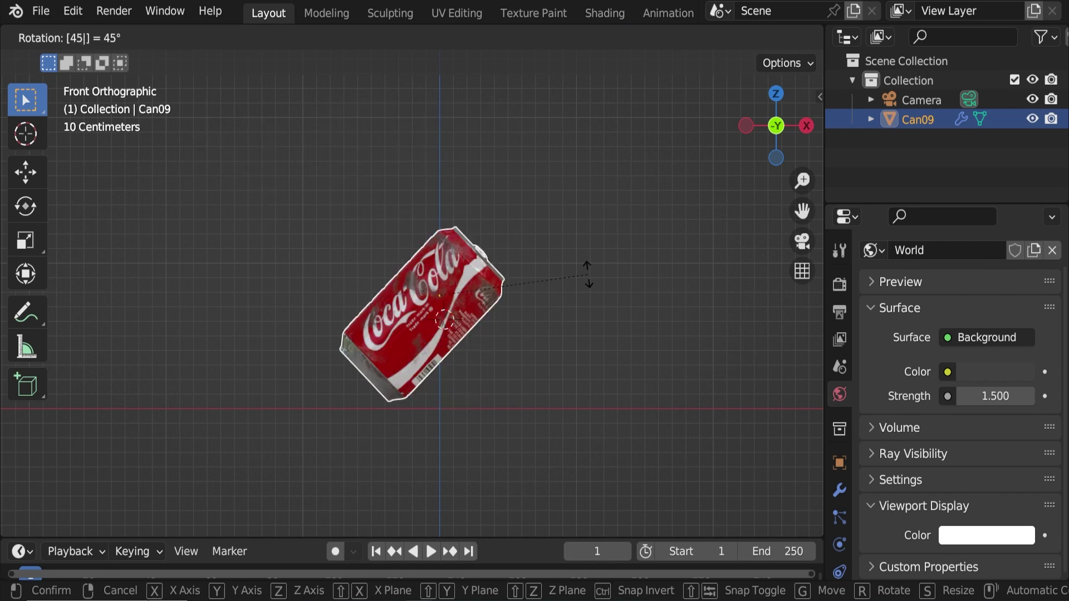
pyautogui.press('-')
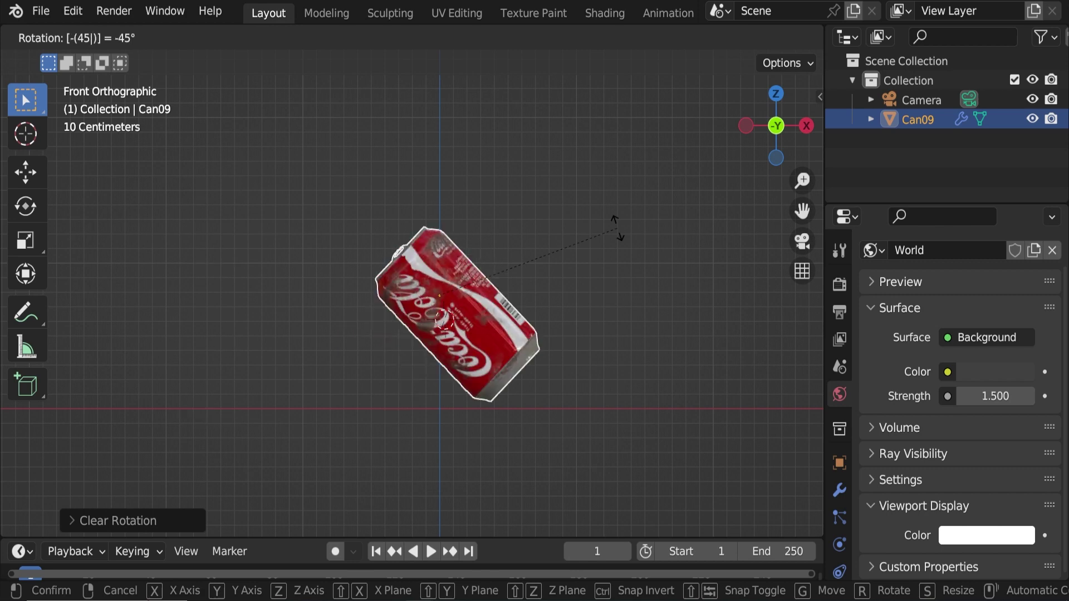
pyautogui.press('Return')
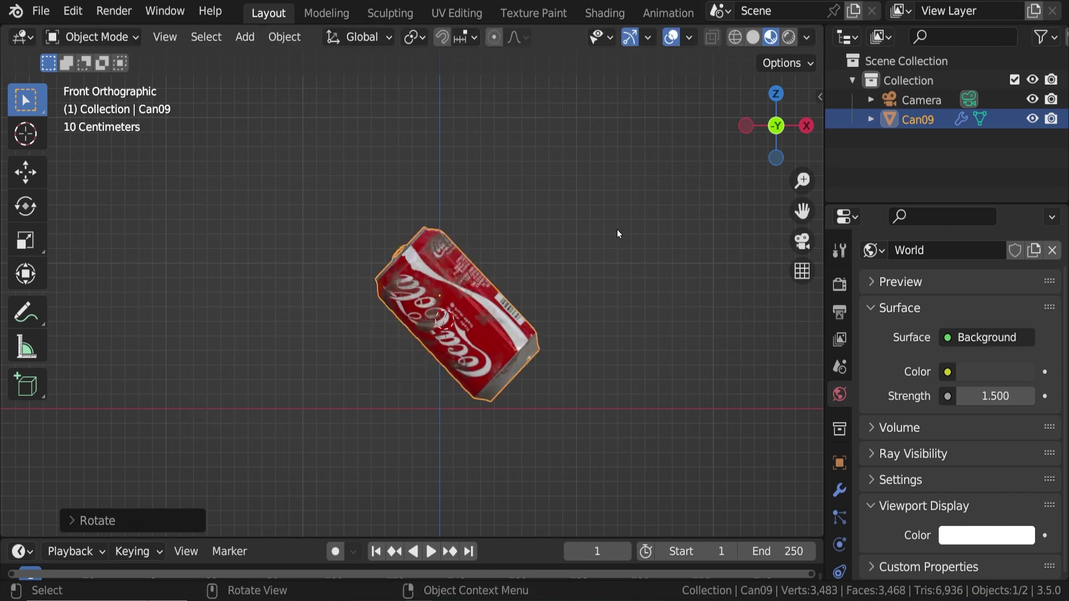
pyautogui.moveTo(617, 229); pyautogui.dragTo(585, 387, button='middle')
# - Clear the can's rotation and rotate it 30° about the global Z axis
pyautogui.hotkey('alt', 'r')
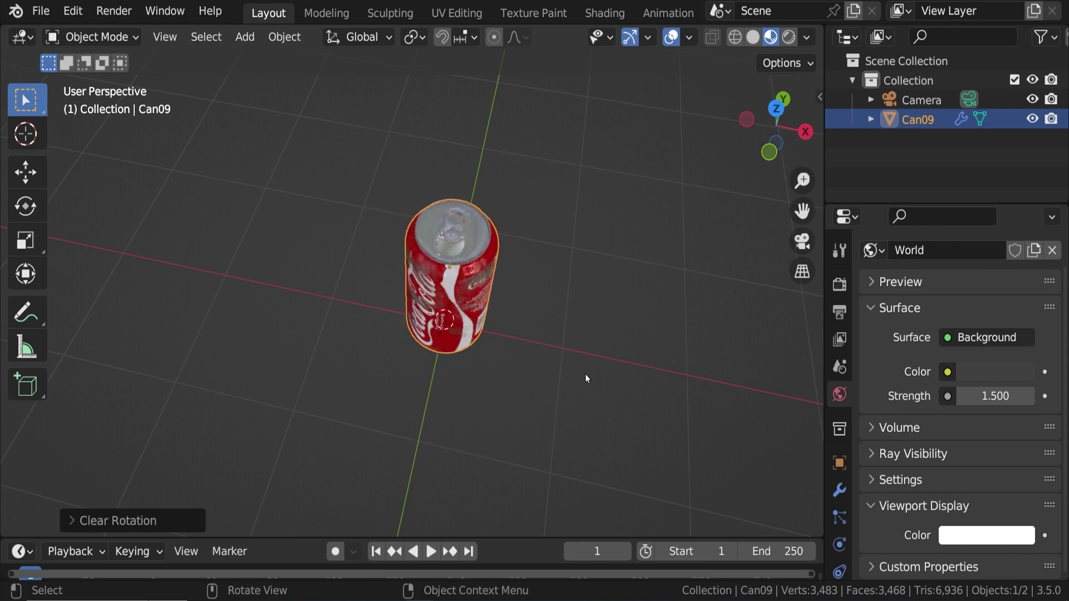
pyautogui.moveTo(531, 297); pyautogui.dragTo(685, 225, button='middle')
pyautogui.keyDown('shift'); pyautogui.moveTo(575, 237); pyautogui.dragTo(613, 277, button='middle'); pyautogui.keyUp('shift')
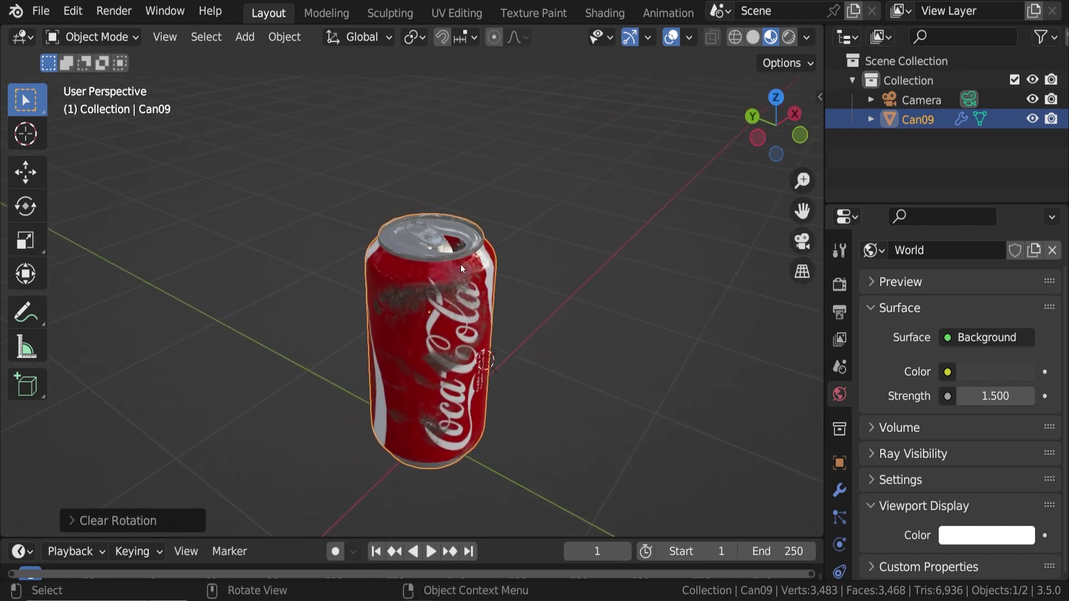
pyautogui.scroll(-2, 469, 292)
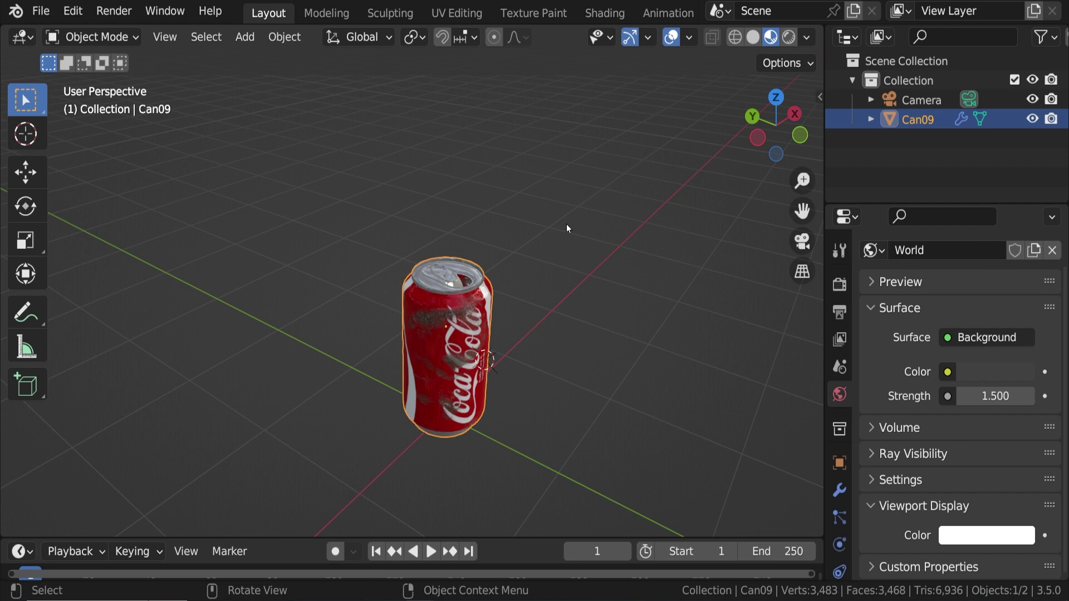
pyautogui.press('r')
pyautogui.write('z')
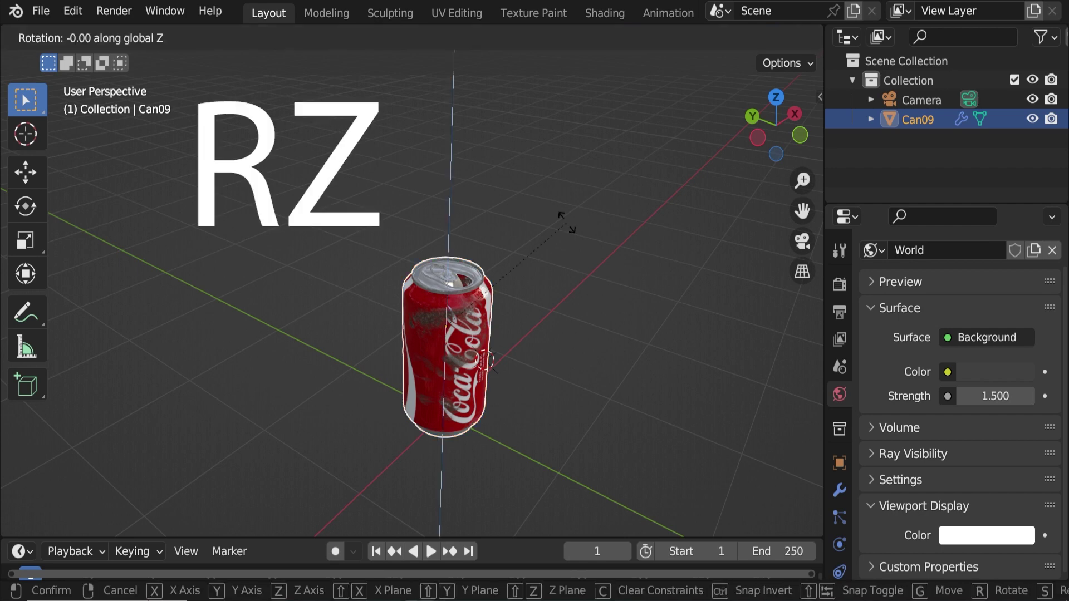
pyautogui.write('30')
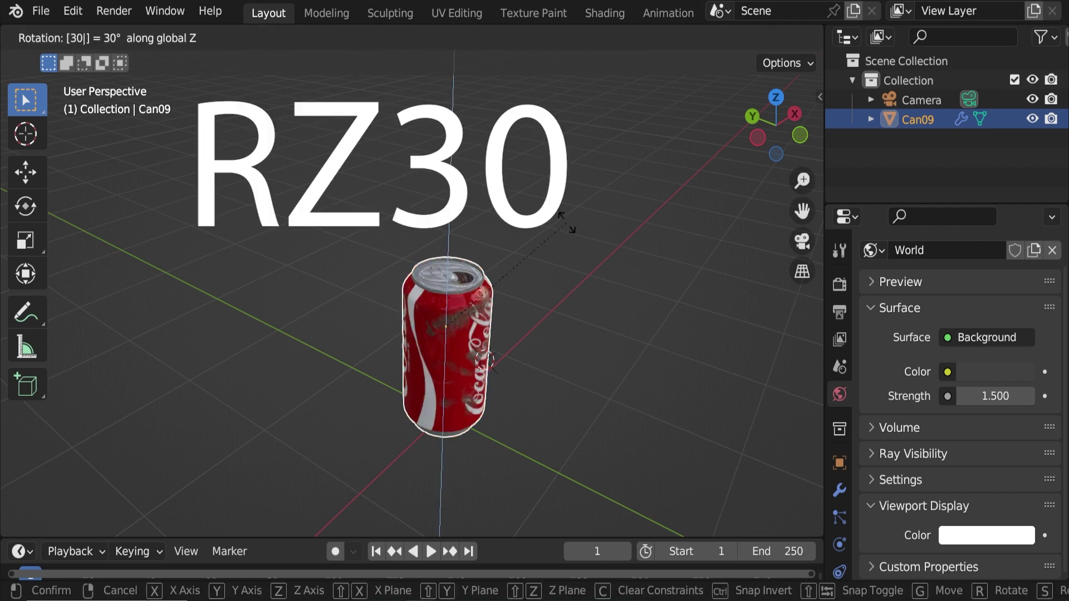
pyautogui.press('Return')
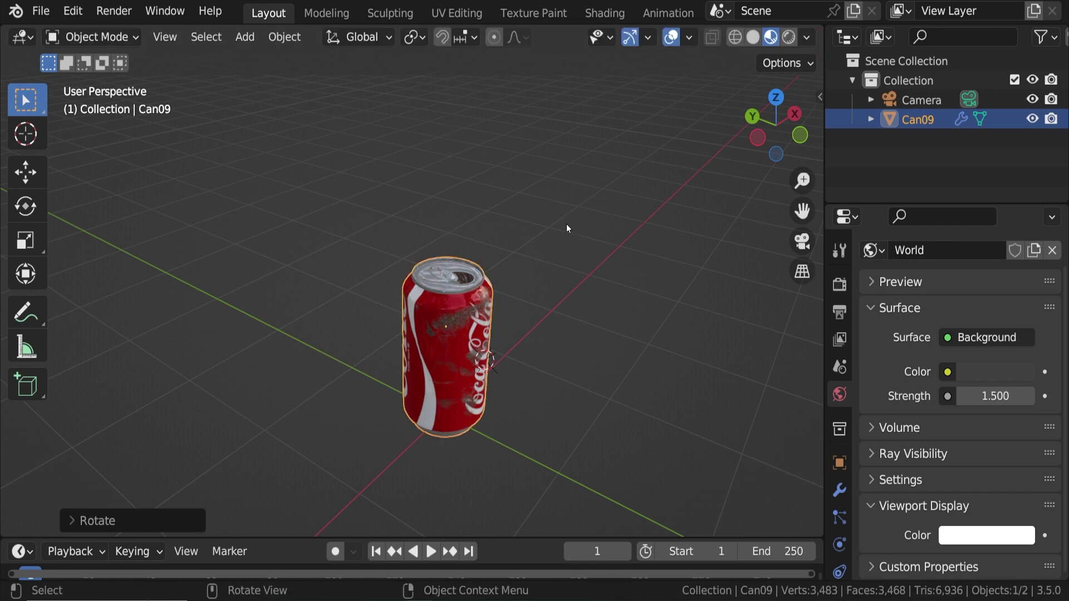
# - Rotate the can 45° about the X axis, then clear its rotation
pyautogui.press('r')
pyautogui.write('x45')
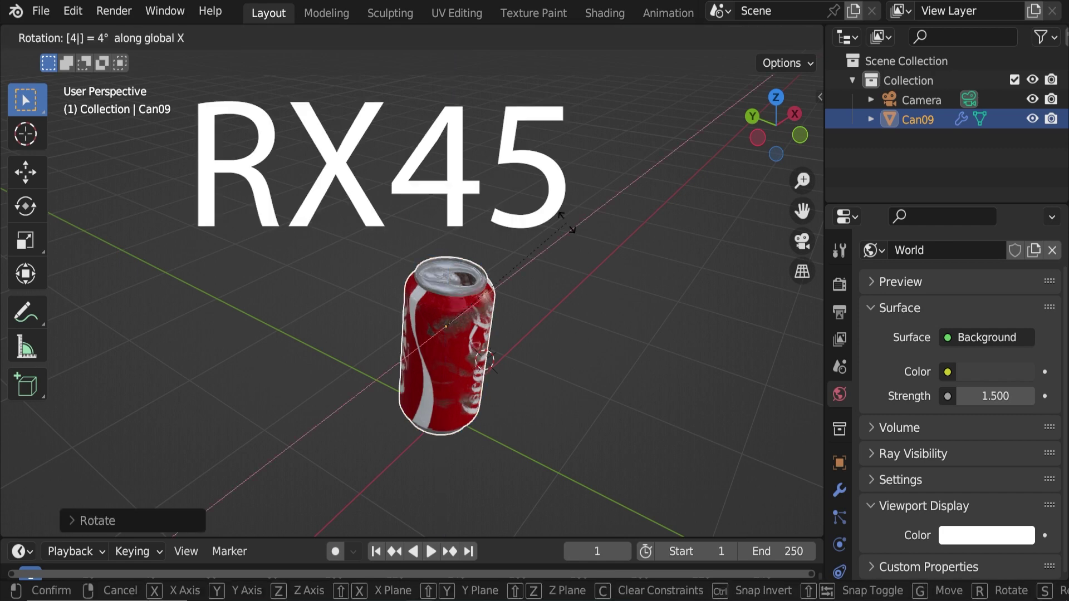
pyautogui.click(566, 222)
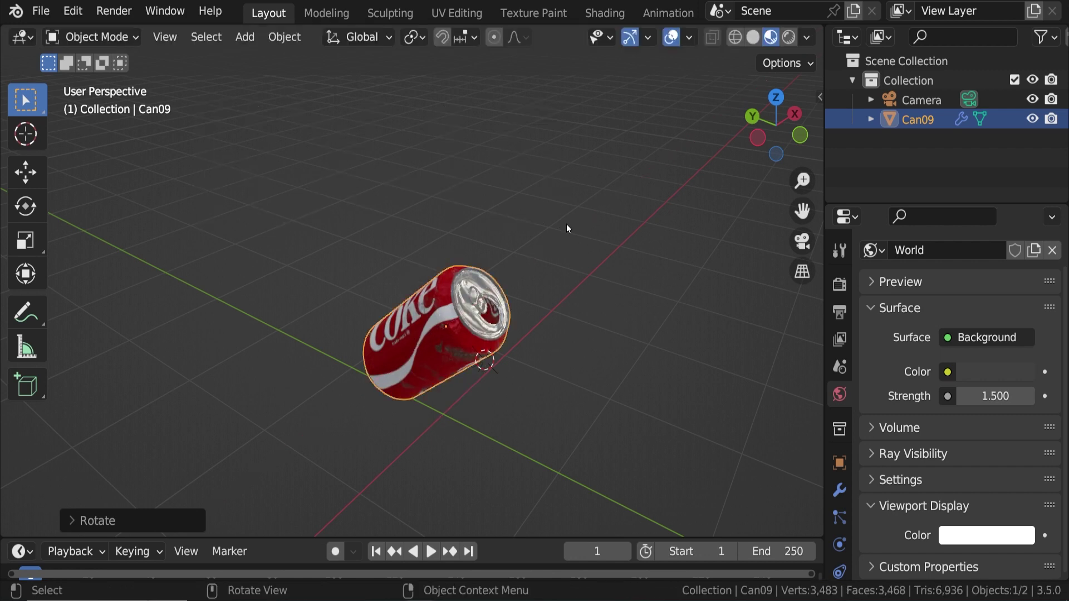
pyautogui.hotkey('alt', 'r')
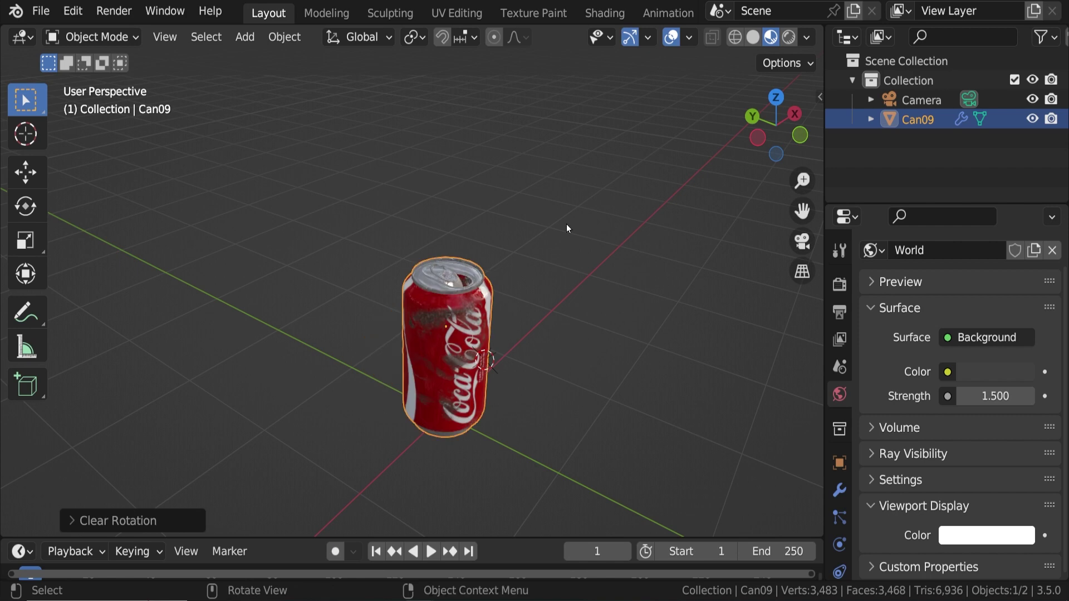
# - Rotate the can -45° about the global X axis
pyautogui.press('r')
pyautogui.write('x')
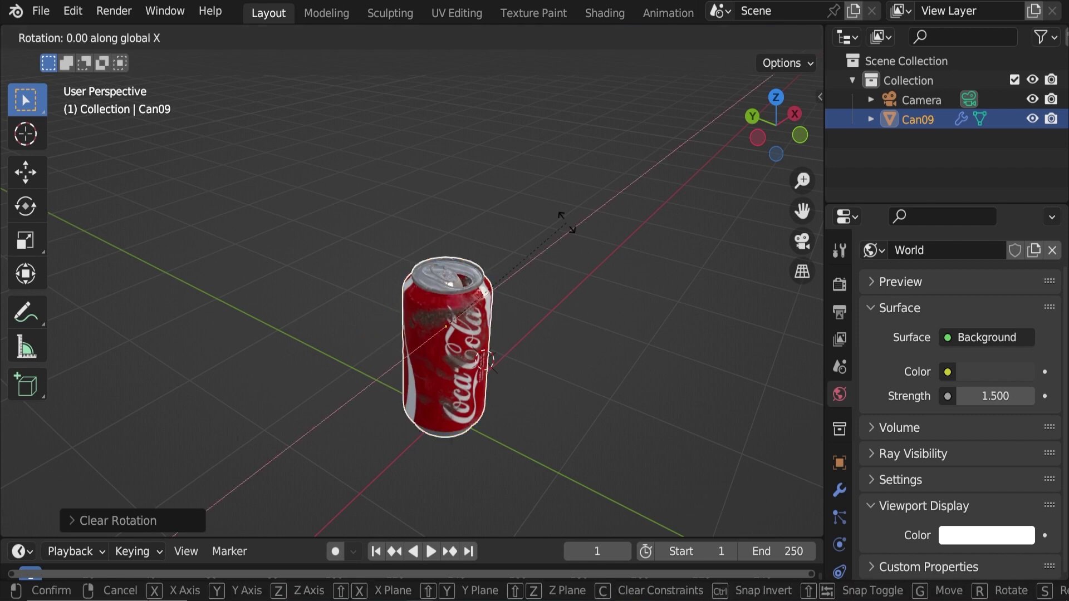
pyautogui.write('45')
pyautogui.press('-')
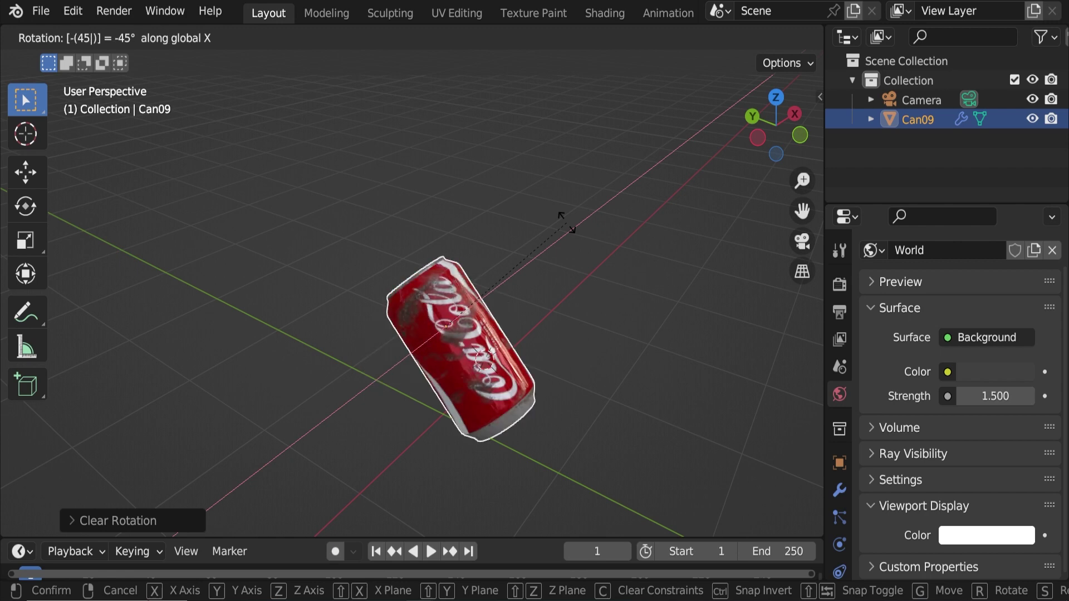
pyautogui.press('Return')
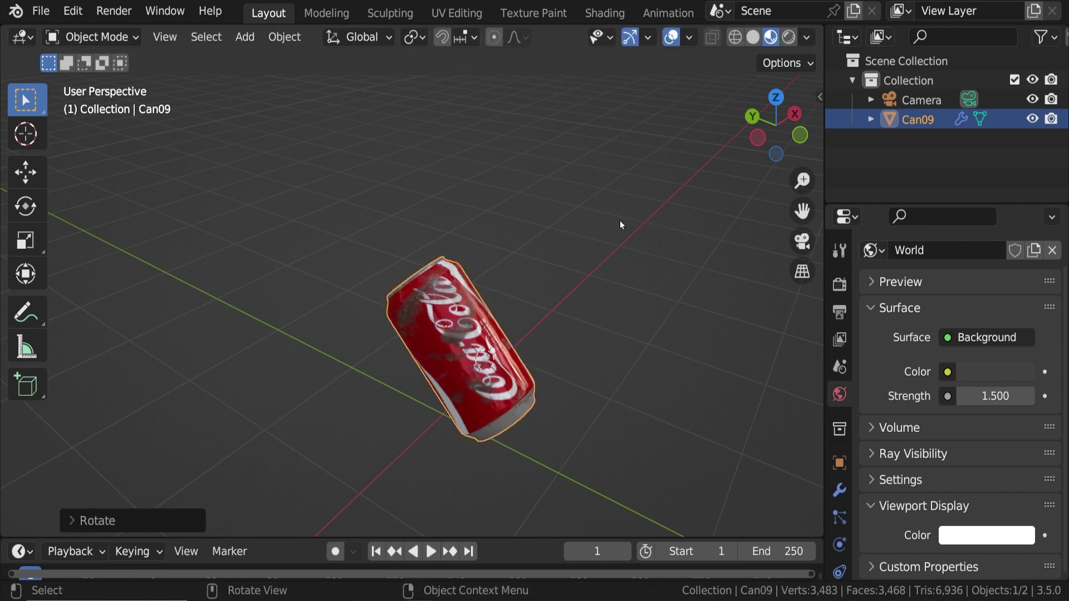
# - Lay the can on its side with a -90° Y rotation, then clear it
pyautogui.hotkey('alt', 'r')
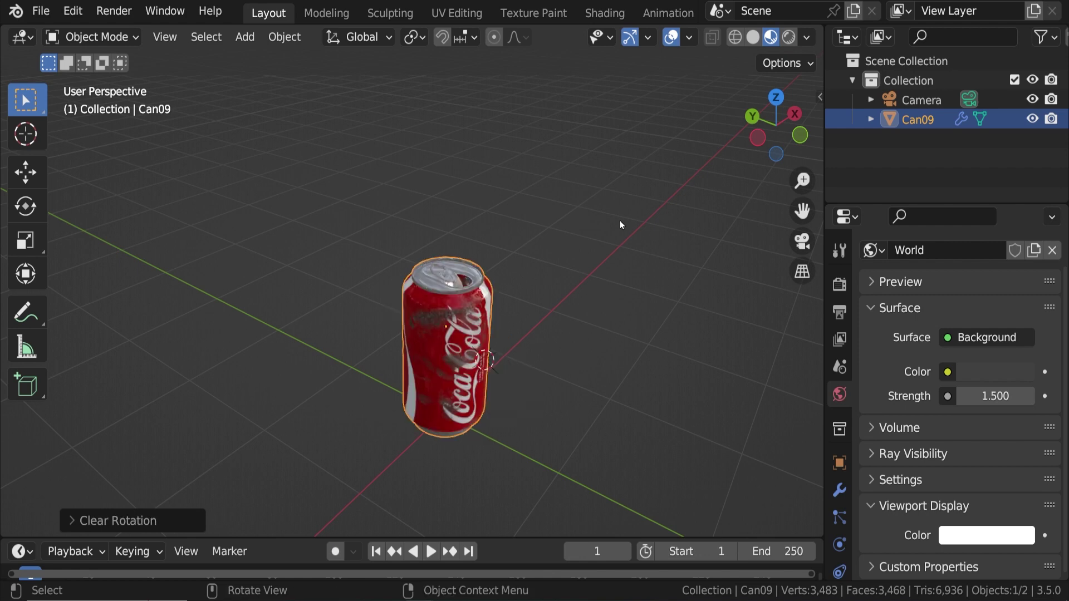
pyautogui.press('r')
pyautogui.write('y')
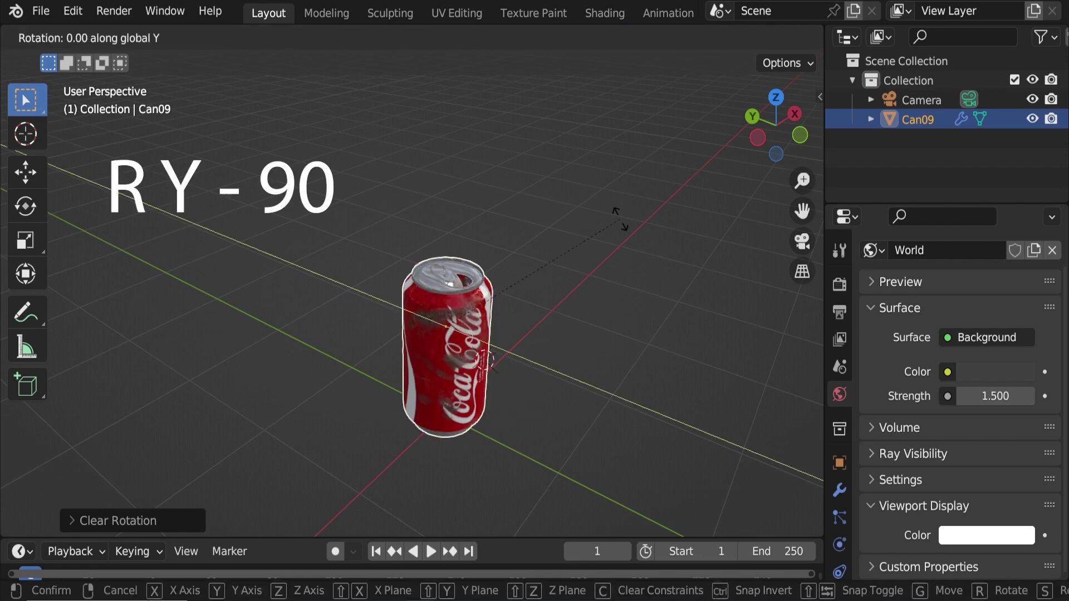
pyautogui.write('-90')
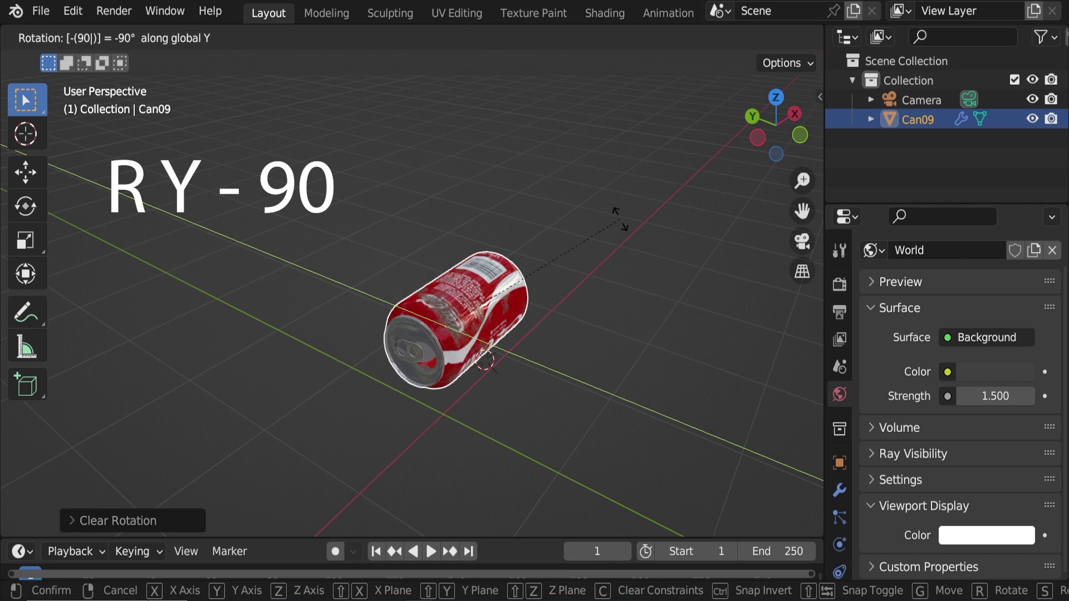
pyautogui.press('Return')
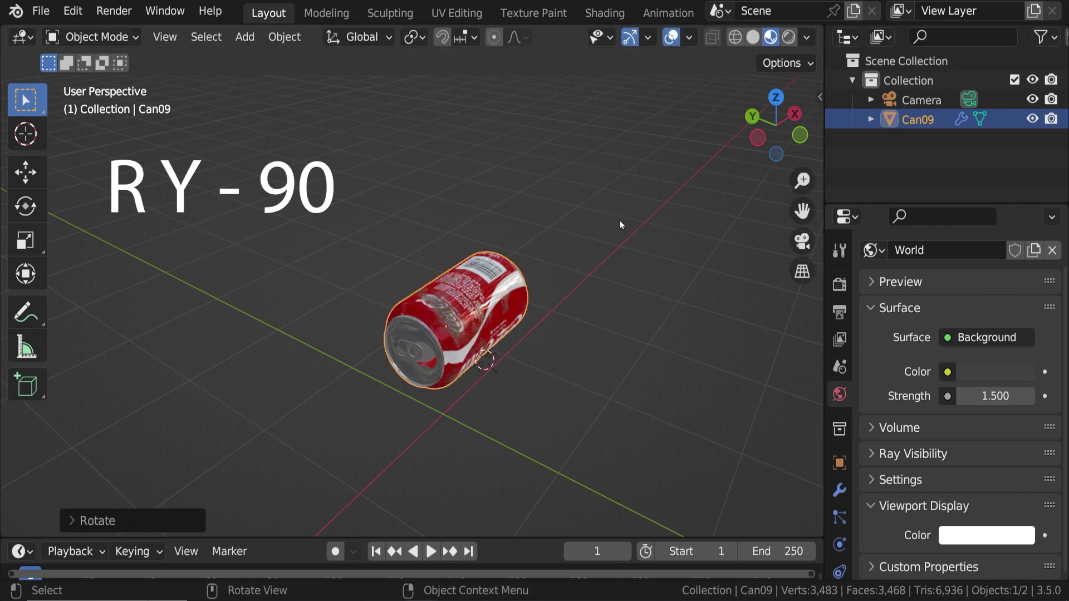
pyautogui.hotkey('alt', 'r')
# - Repeat the -90° Y rotation with the angle entered before the axis, then clear it
pyautogui.press('r')
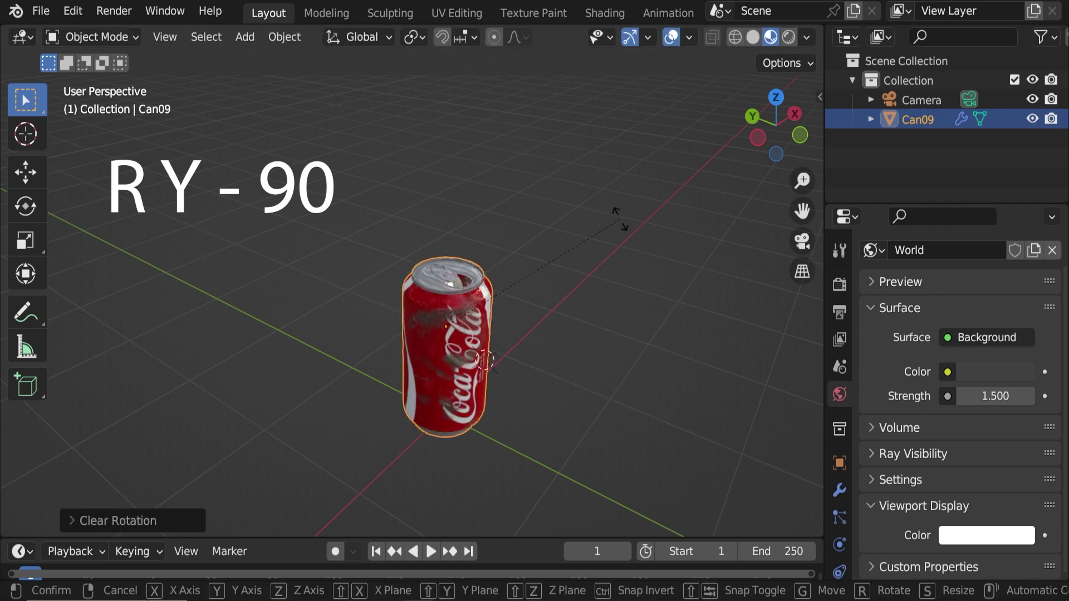
pyautogui.press('9')
pyautogui.press('0')
pyautogui.press('y')
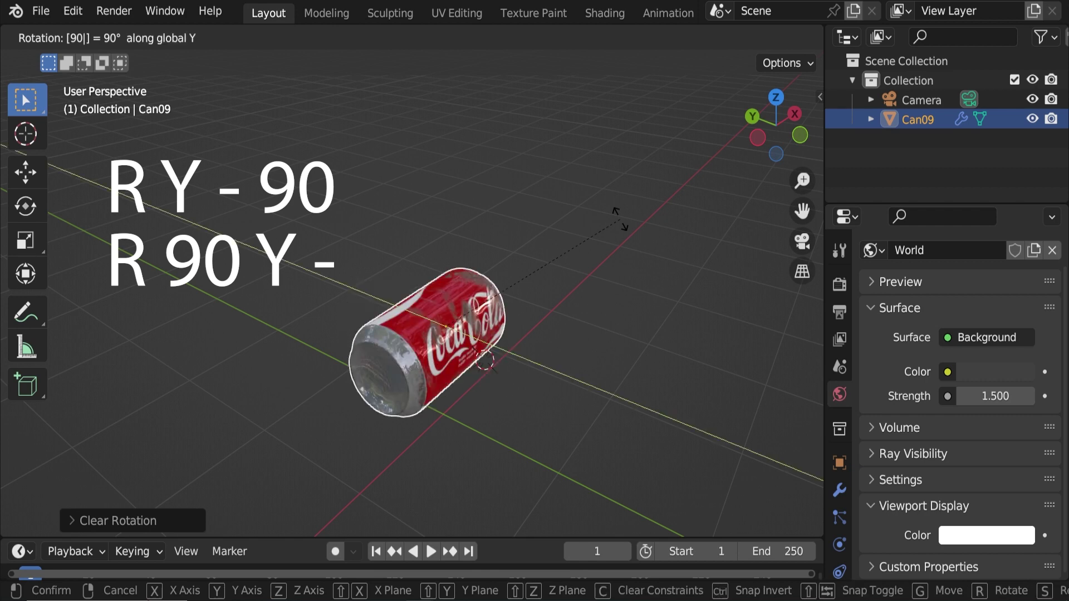
pyautogui.press('-')
pyautogui.press('Return')
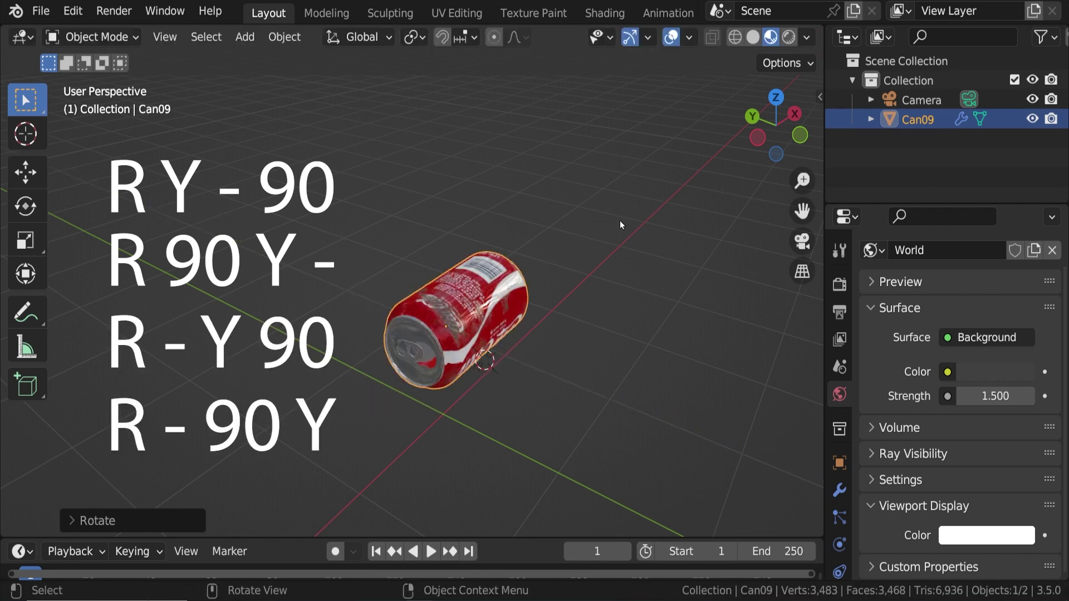
pyautogui.hotkey('alt', 'r')
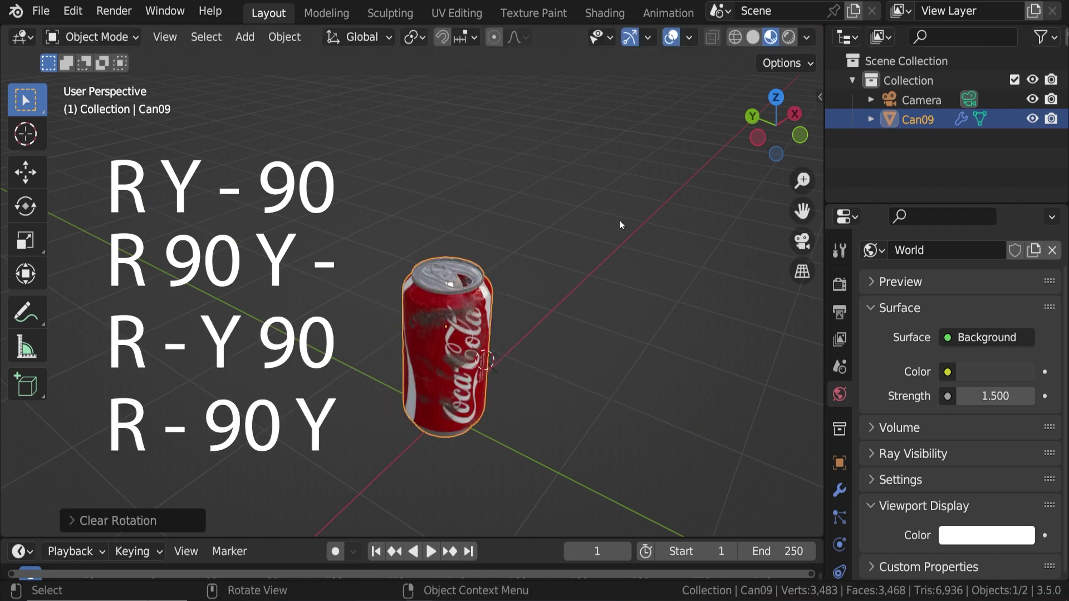
pyautogui.press('r')
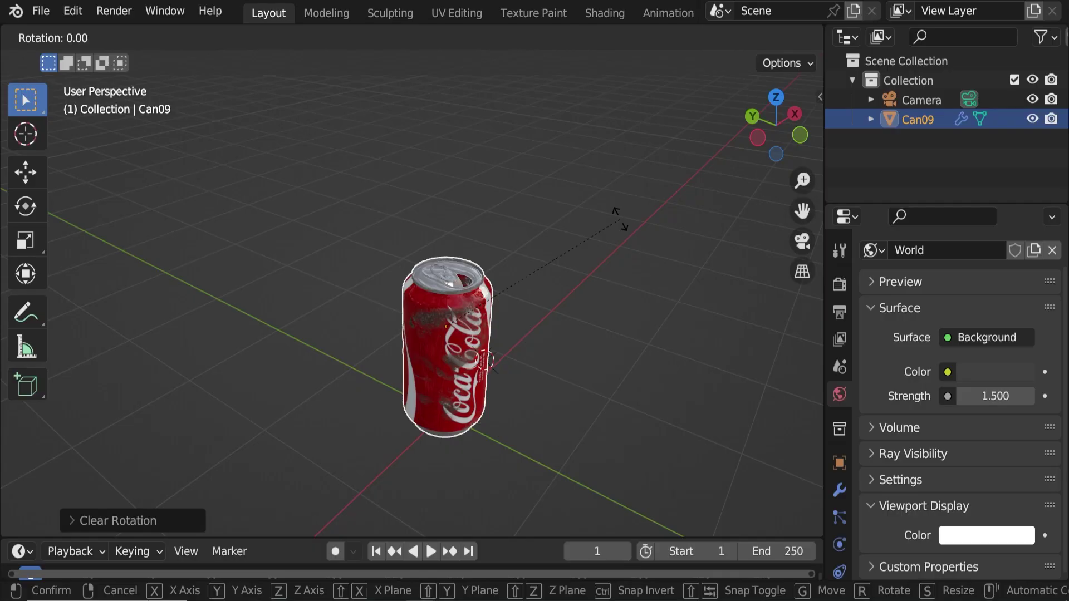
# - Rotate the can 90°, cycling the constraint through Y and X before settling on global Z
pyautogui.write('90y')
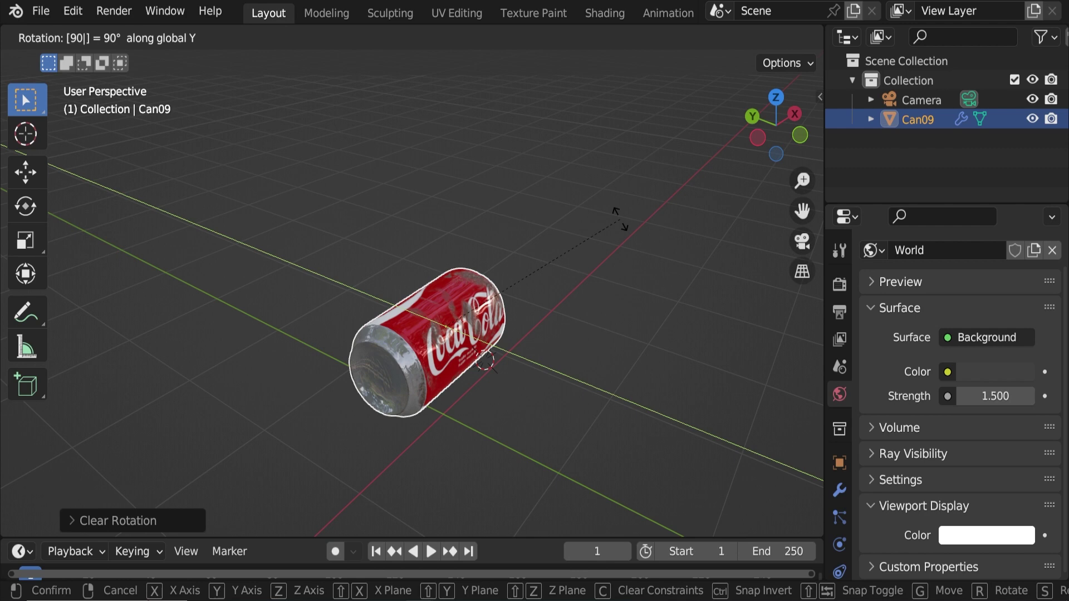
pyautogui.press('x')
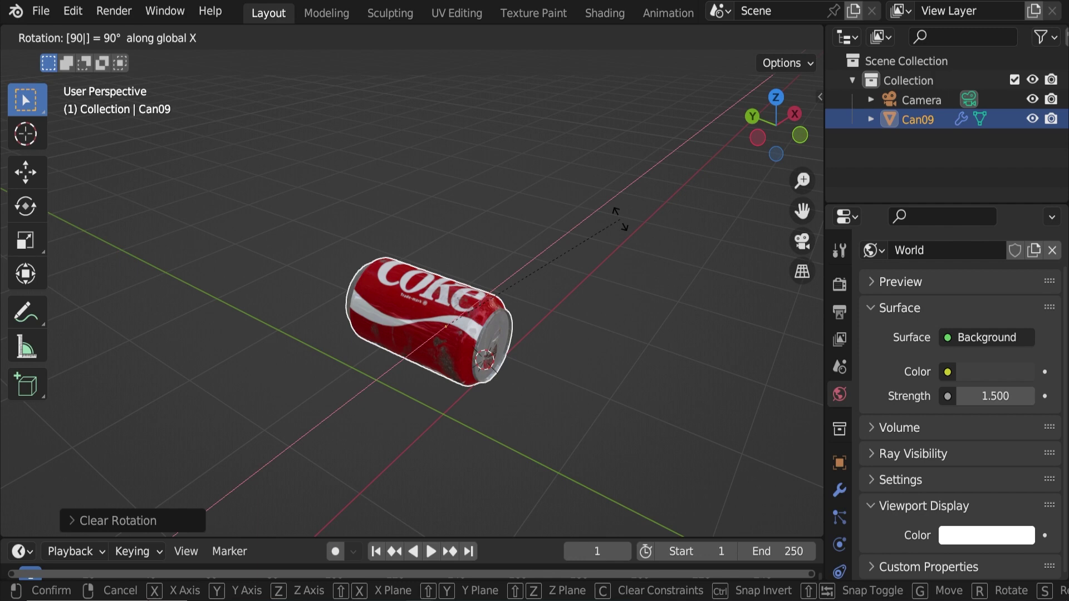
pyautogui.press('y')
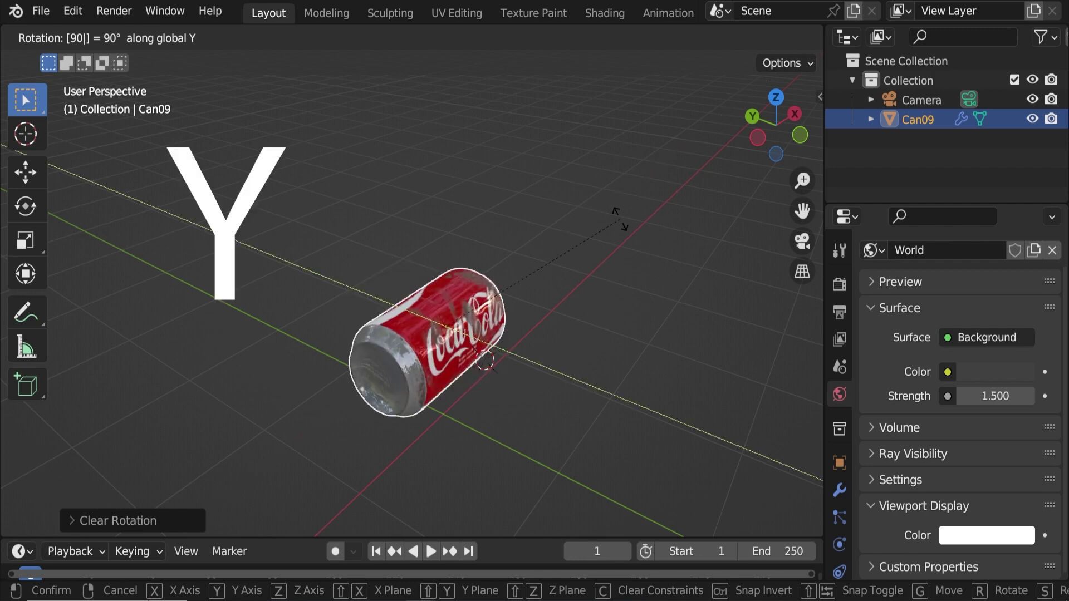
pyautogui.press('z')
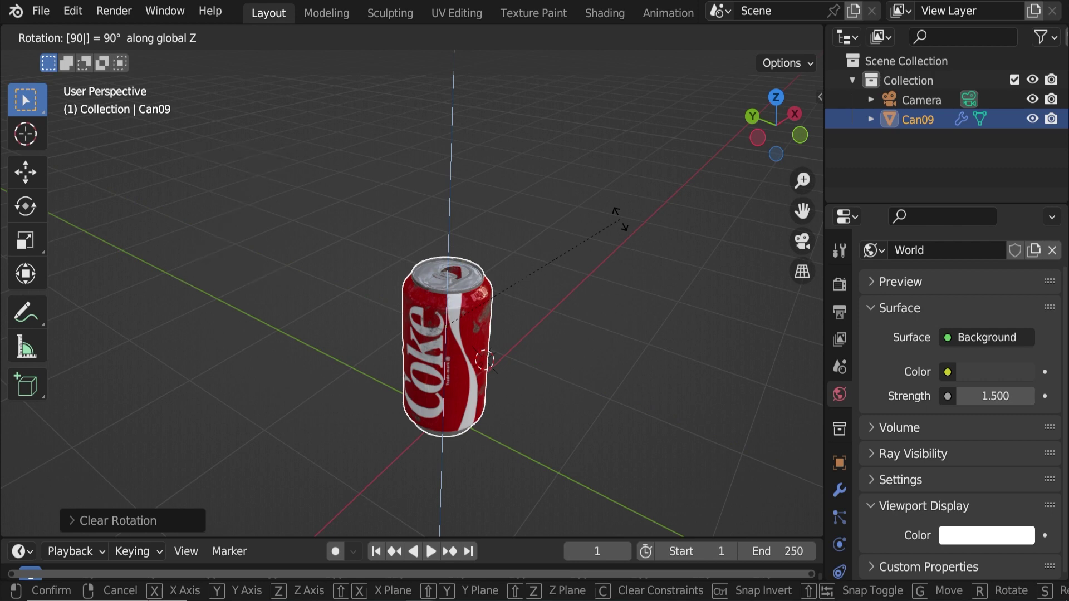
pyautogui.click(621, 223)
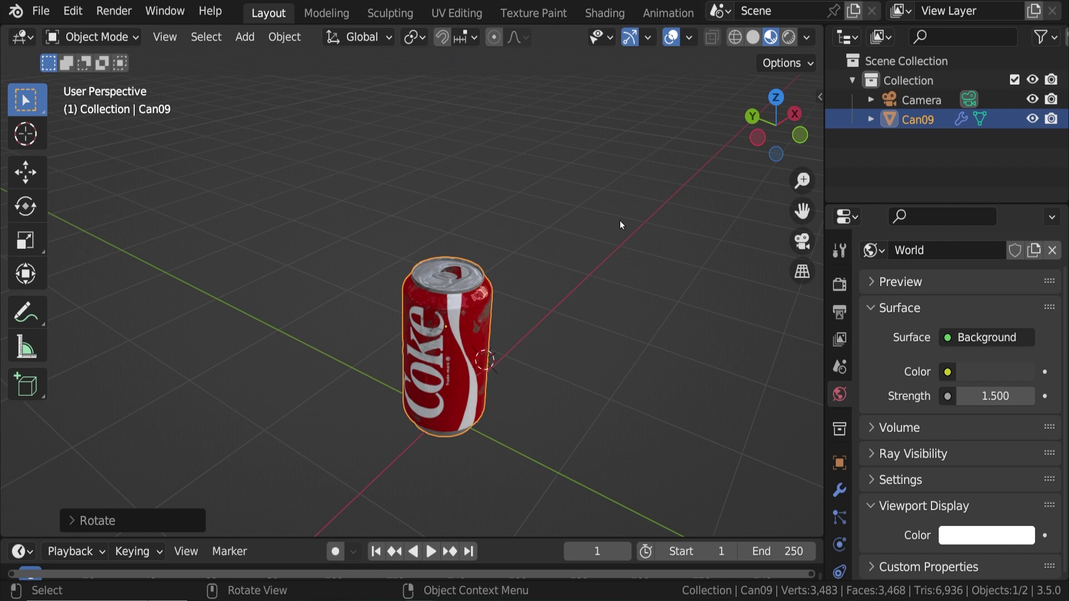
# - Tumble the can with a freeform trackball rotation so it tilts toward its side
pyautogui.moveTo(619, 221); pyautogui.dragTo(564, 247, button='middle')
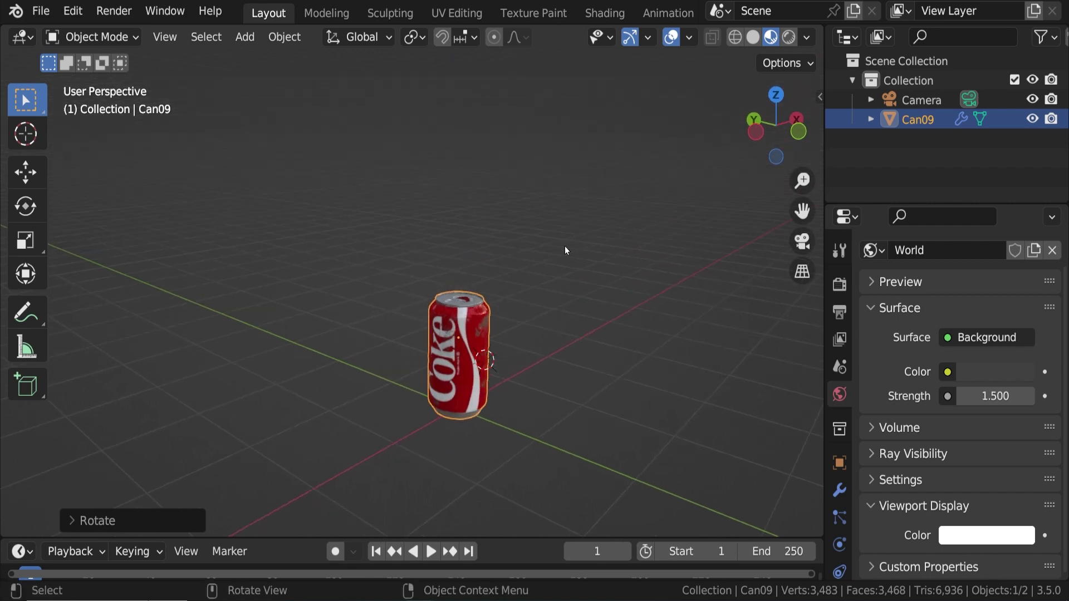
pyautogui.scroll(2, 462, 340)
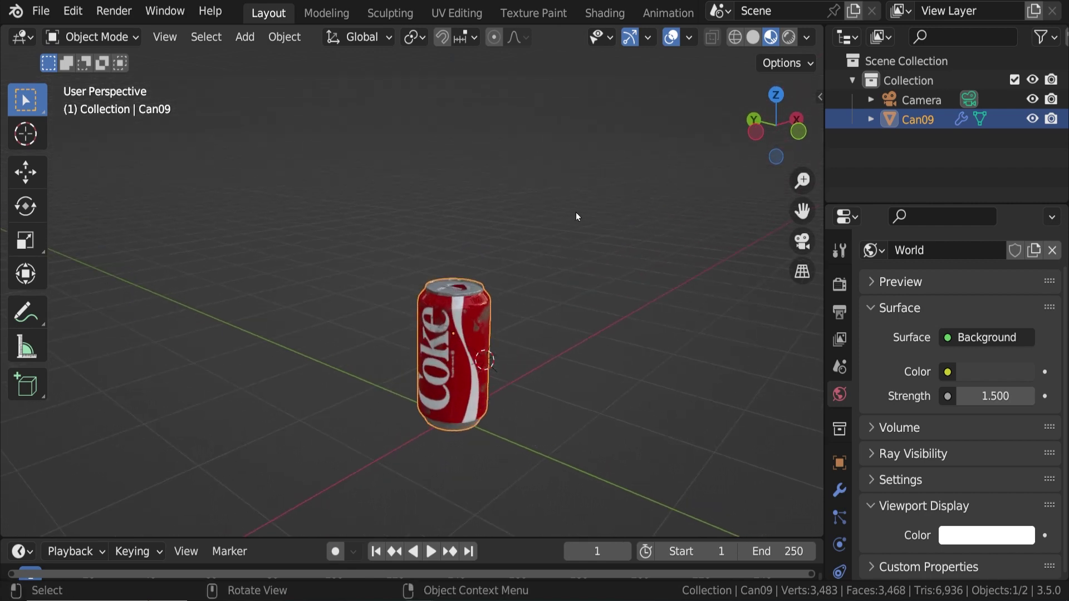
pyautogui.press('r')
pyautogui.press('r')
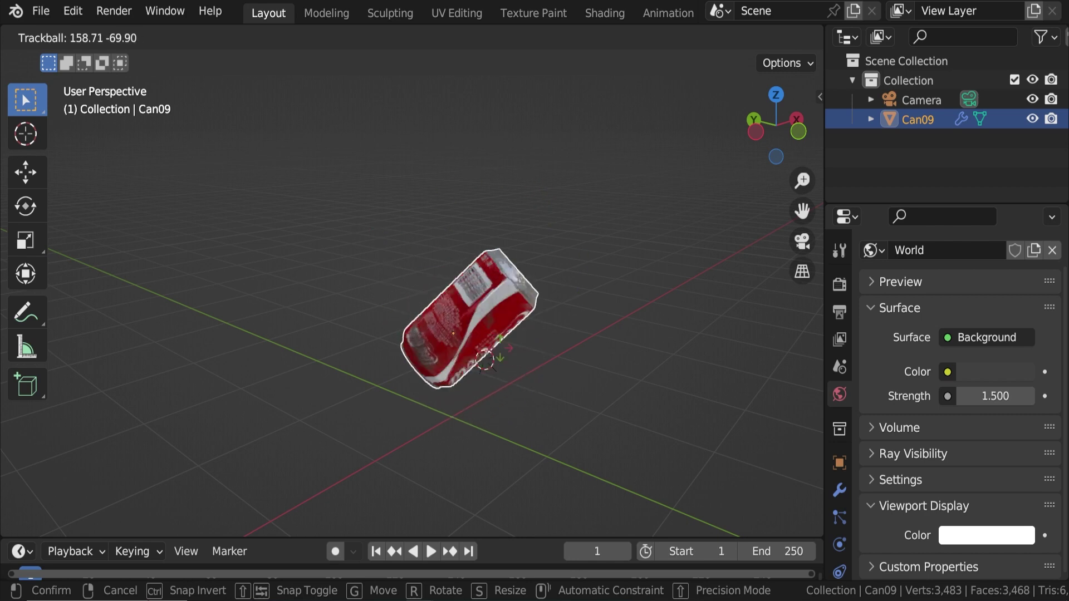
pyautogui.click(590, 305)
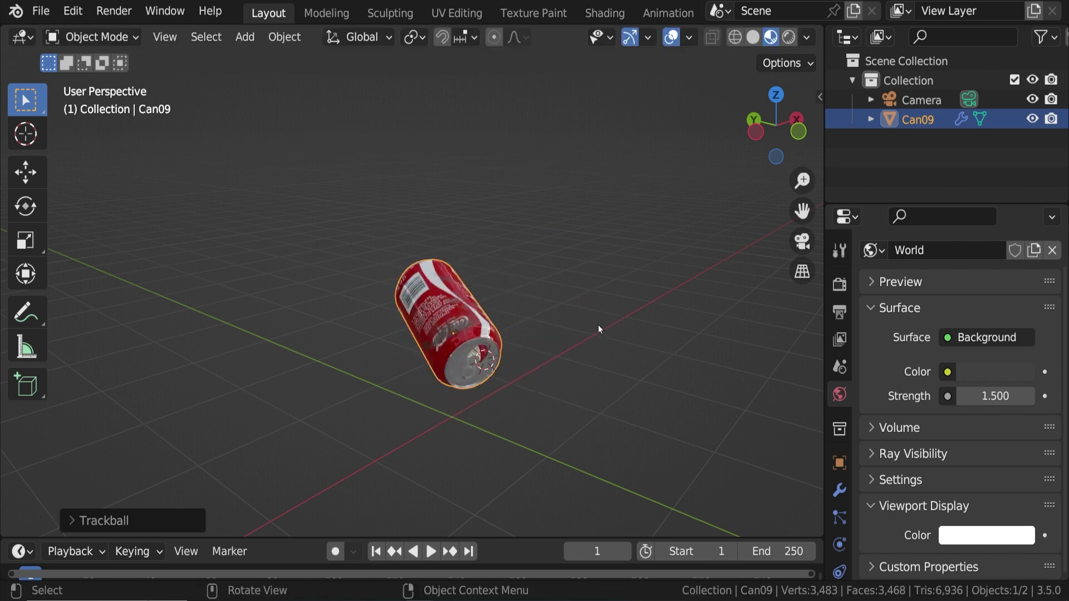
# - Reset the can upright, tilt it with the Rotate tool gizmo, then deselect it
pyautogui.hotkey('alt', 'r')
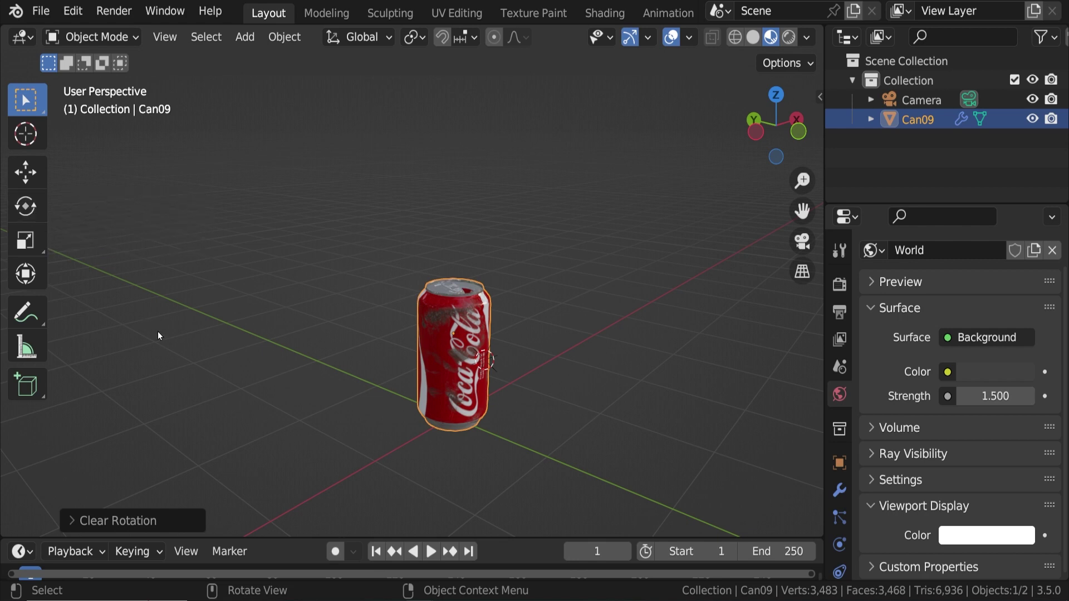
pyautogui.click(28, 216)
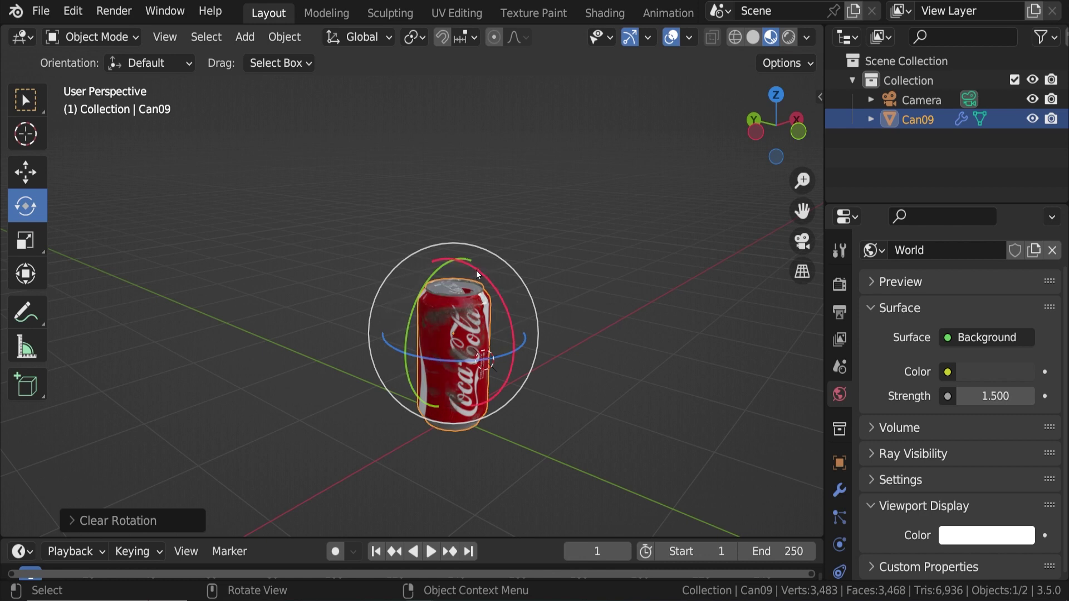
pyautogui.moveTo(476, 270); pyautogui.dragTo(504, 384)
pyautogui.click(26, 100)
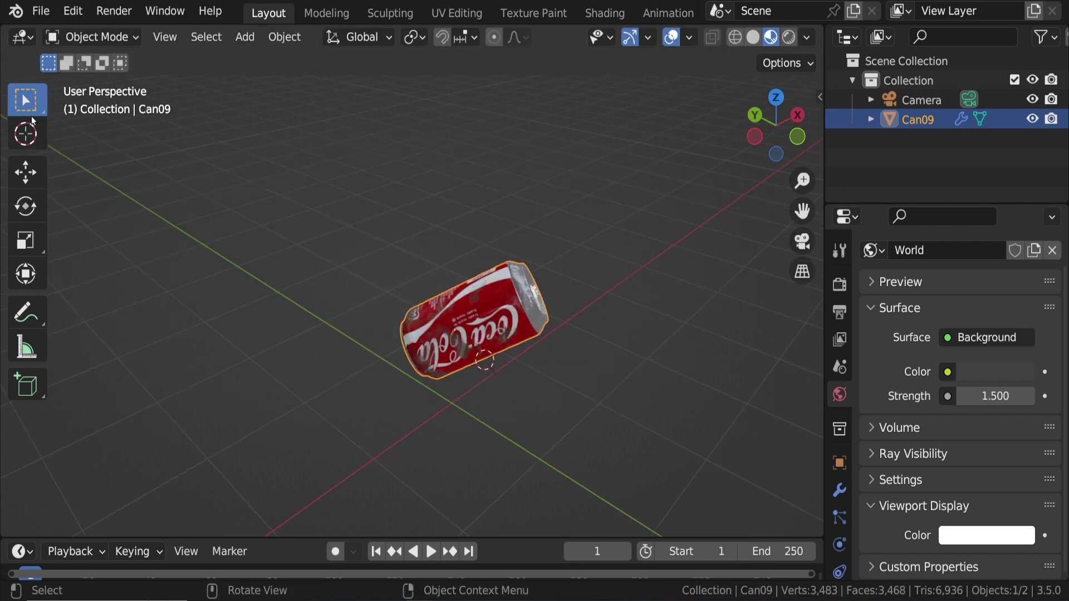
pyautogui.click(570, 421)
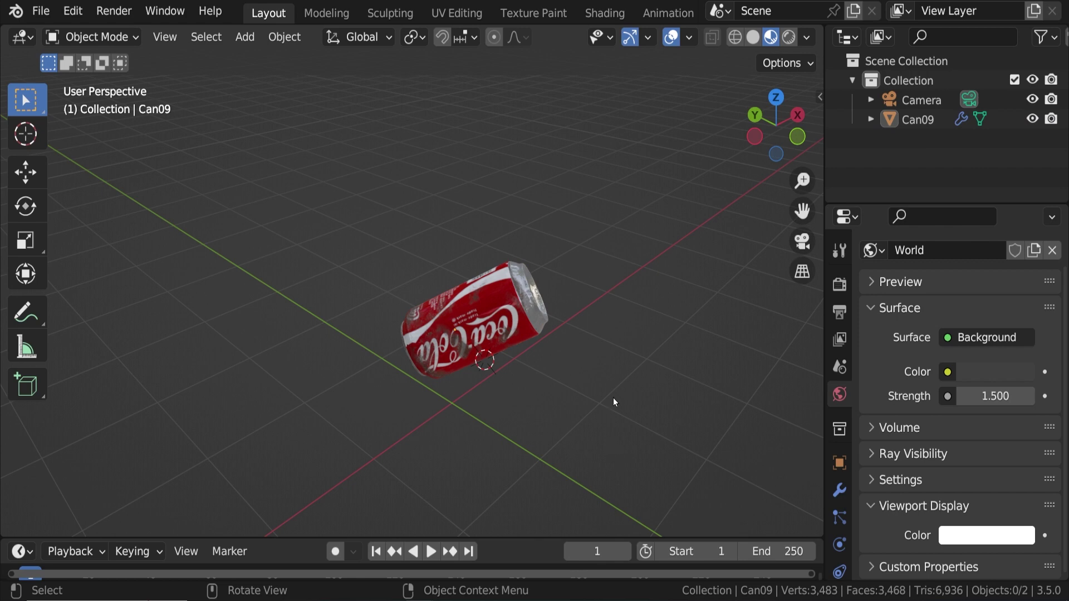
# - Select the can, clear its rotation with Alt+R, and show its transform values in the N sidebar
pyautogui.moveTo(650, 282); pyautogui.dragTo(635, 313, button='middle')
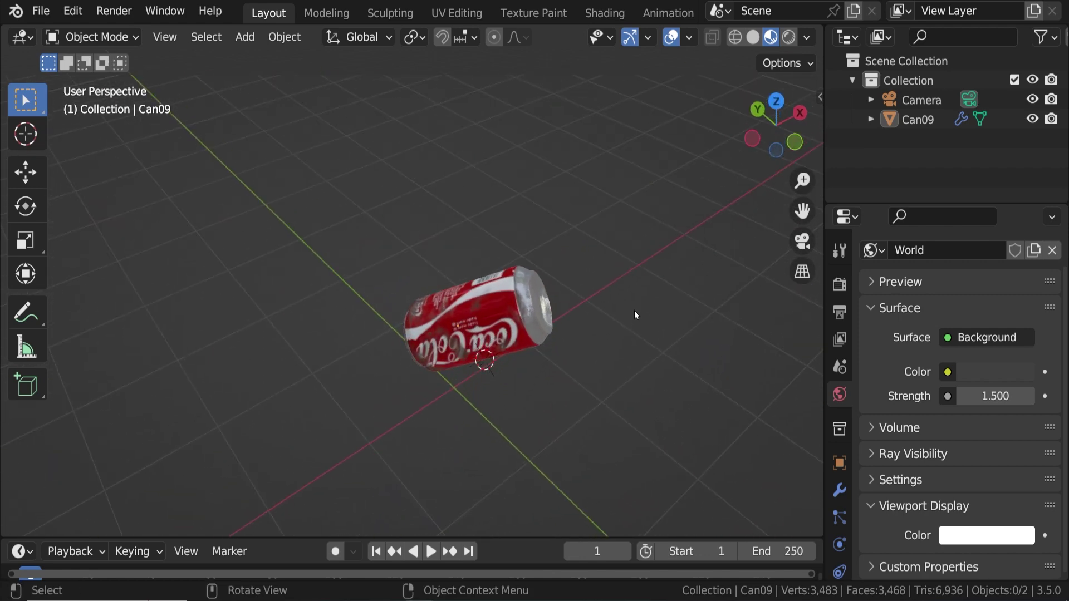
pyautogui.click(507, 305)
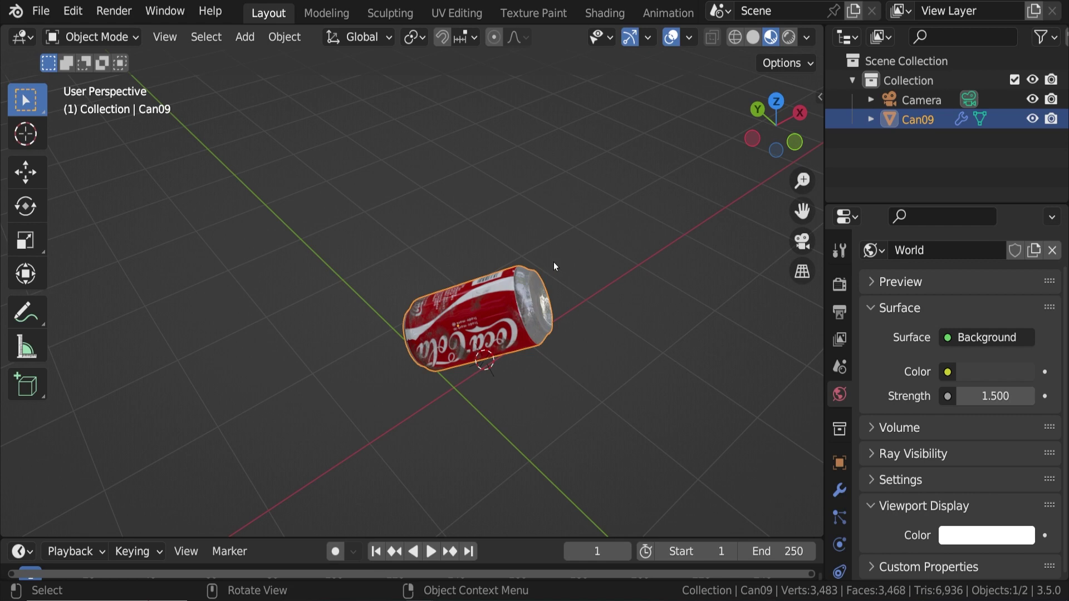
pyautogui.hotkey('alt', 'r')
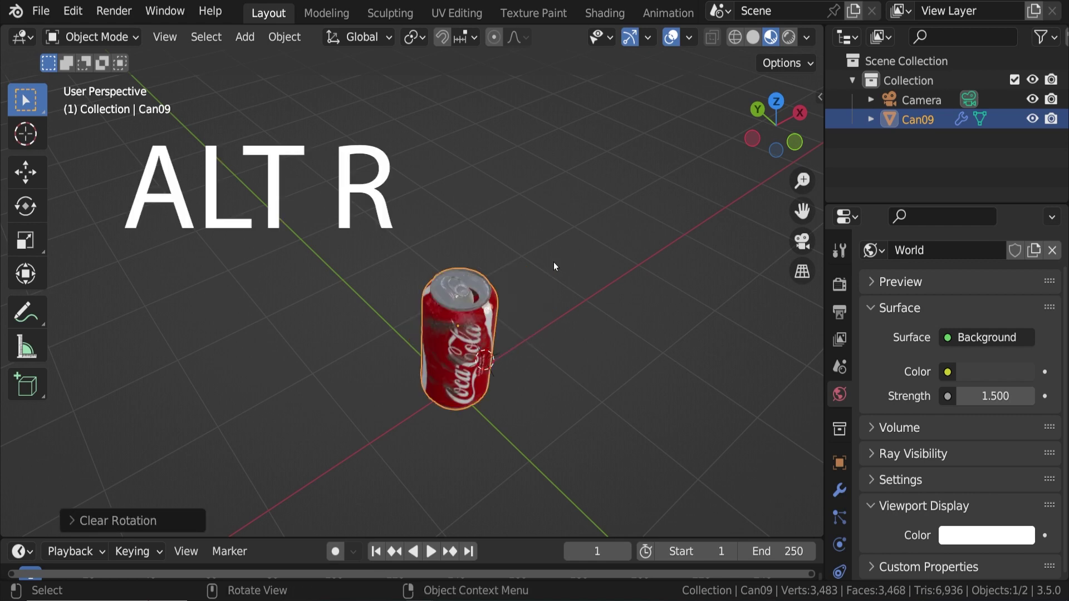
pyautogui.moveTo(552, 400); pyautogui.dragTo(456, 293, button='middle')
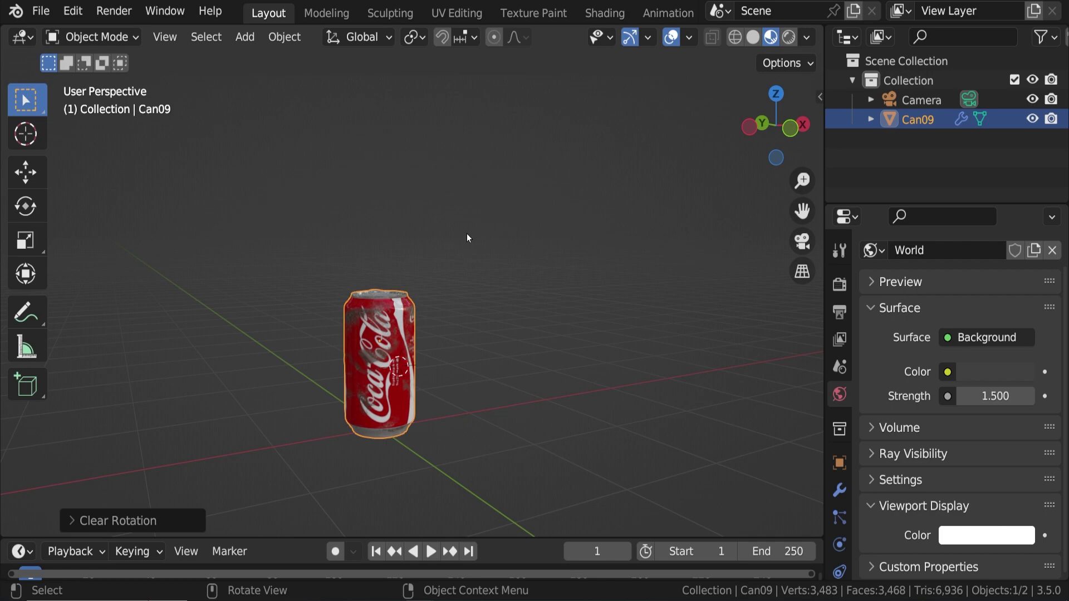
pyautogui.press('n')
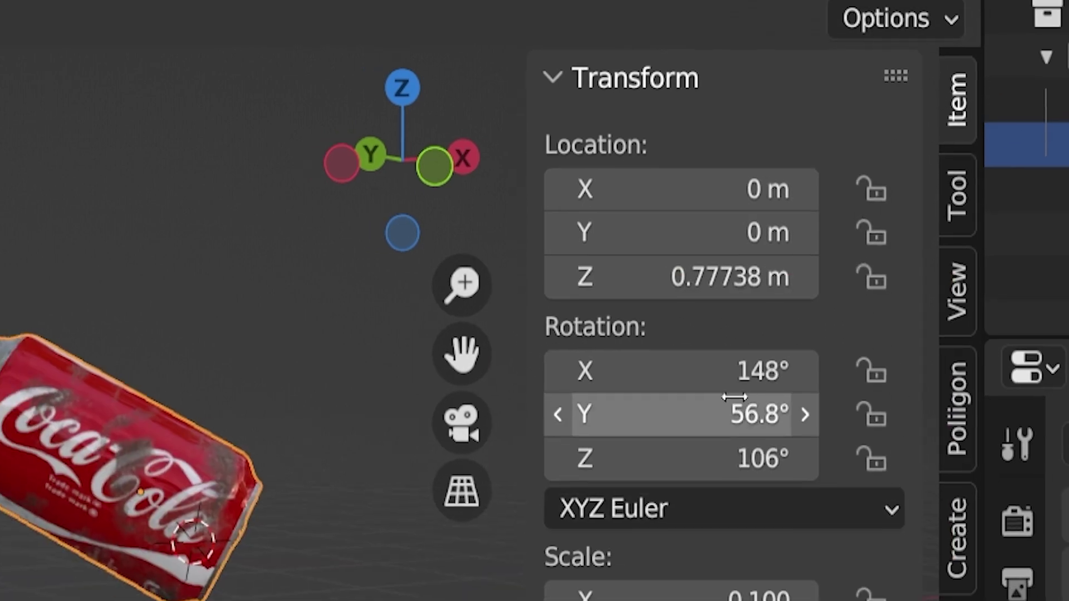
# - Reset the can's X, Y and Z rotation fields to 0 in the sidebar
pyautogui.moveTo(719, 370); pyautogui.dragTo(696, 356)
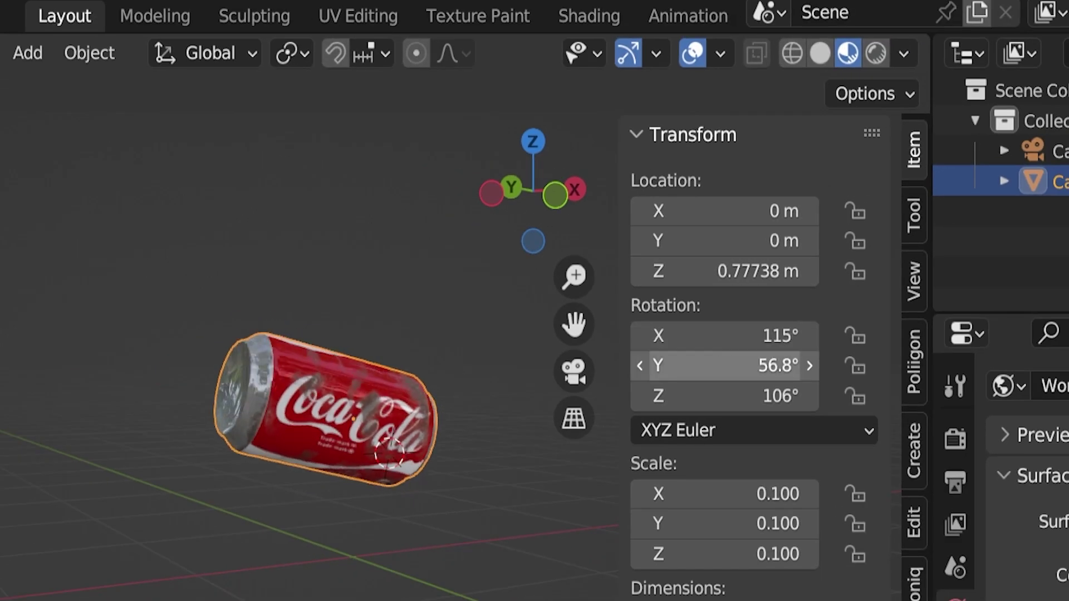
pyautogui.moveTo(699, 394); pyautogui.dragTo(713, 365)
pyautogui.click(723, 334)
pyautogui.write('0')
pyautogui.press('Tab')
pyautogui.write('0')
pyautogui.press('Tab')
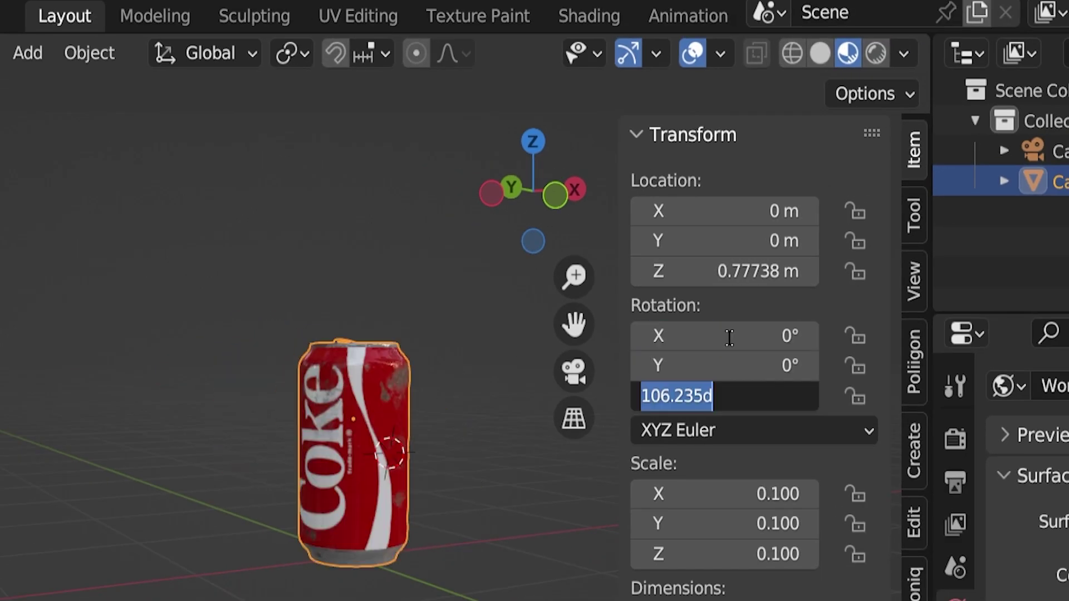
pyautogui.write('0')
pyautogui.press('Tab')
pyautogui.press('Escape')
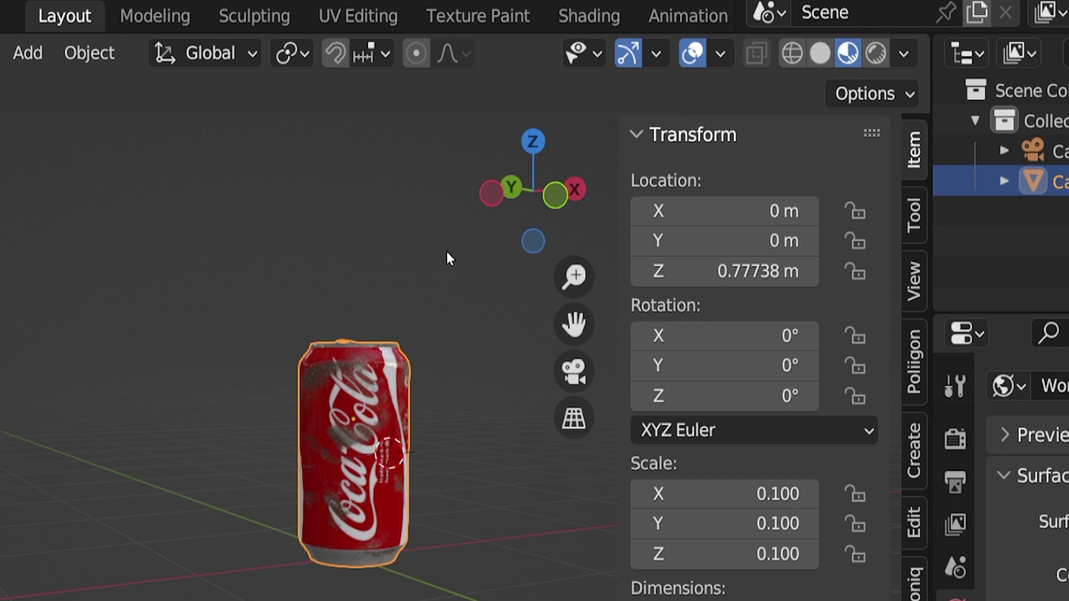
# - Freely rotate the can to X -43.8°, Y -48.7°, Z 27.1°, then reselect it
pyautogui.press('r')
pyautogui.press('r')
pyautogui.click(266, 257)
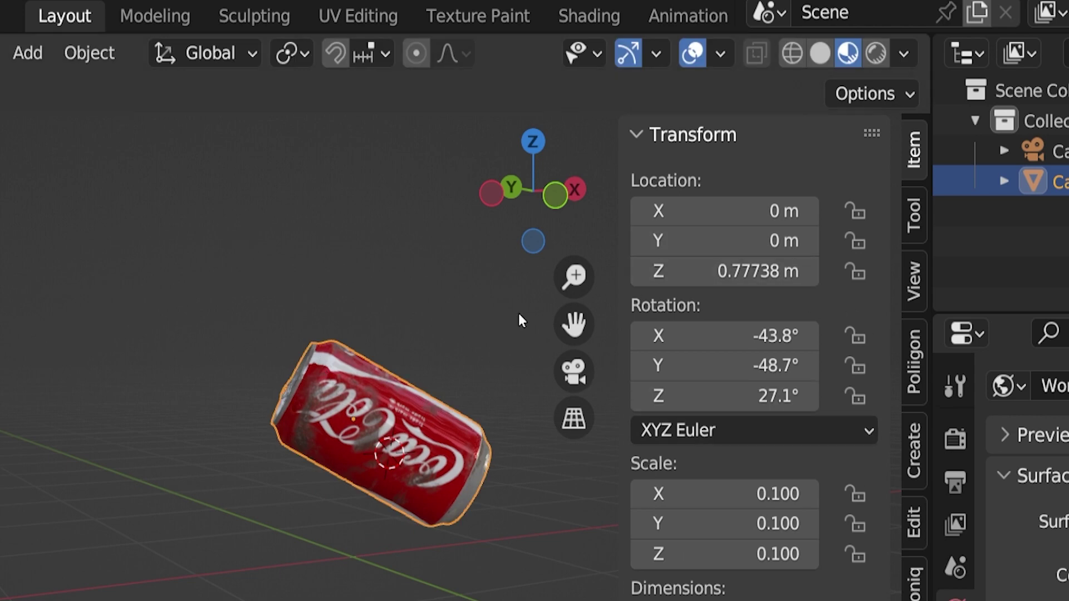
pyautogui.click(384, 308)
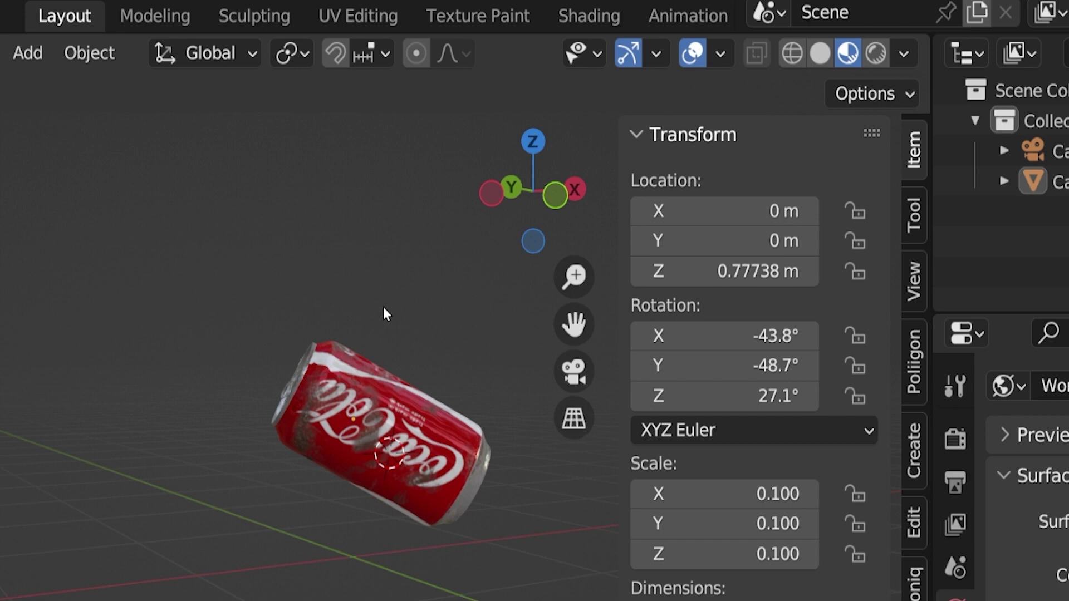
pyautogui.click(377, 430)
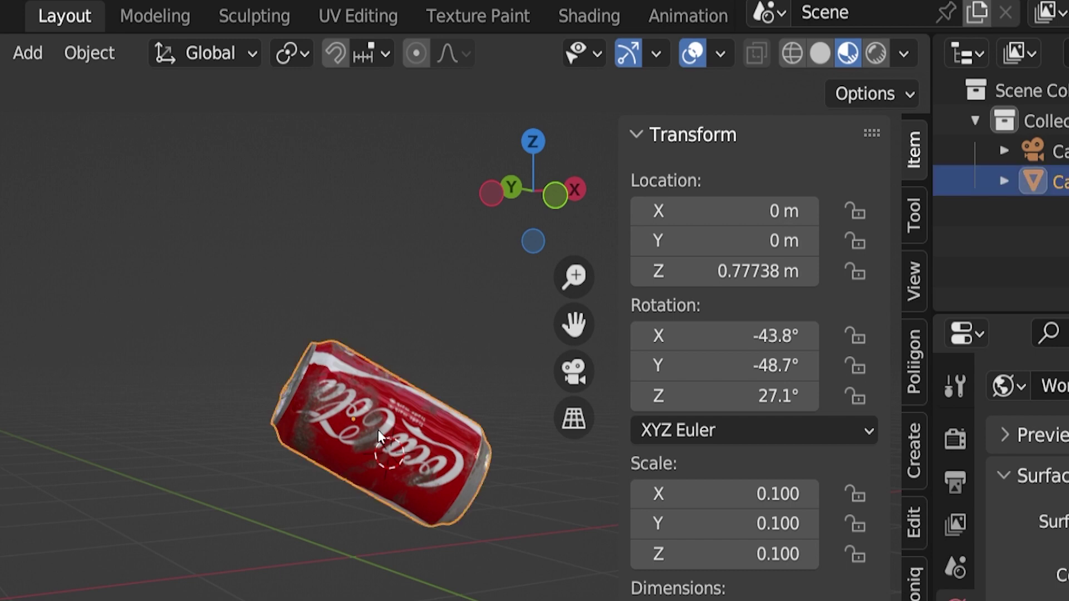
# - Apply the can's rotation with Ctrl+A > Rotation so its rotation values read 0°
pyautogui.hotkey('ctrl', 'a')
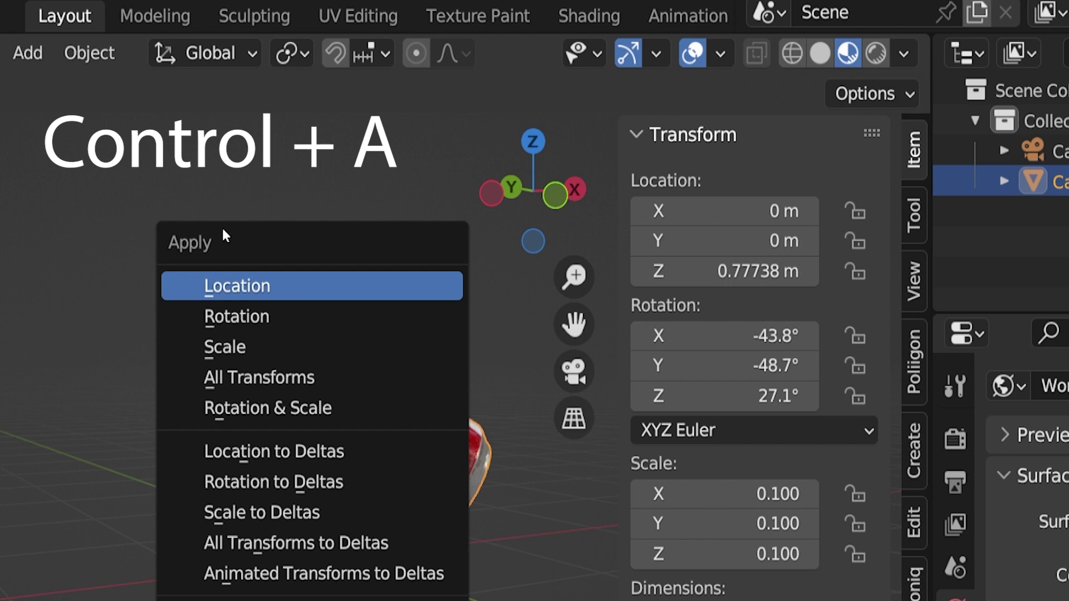
pyautogui.click(378, 316)
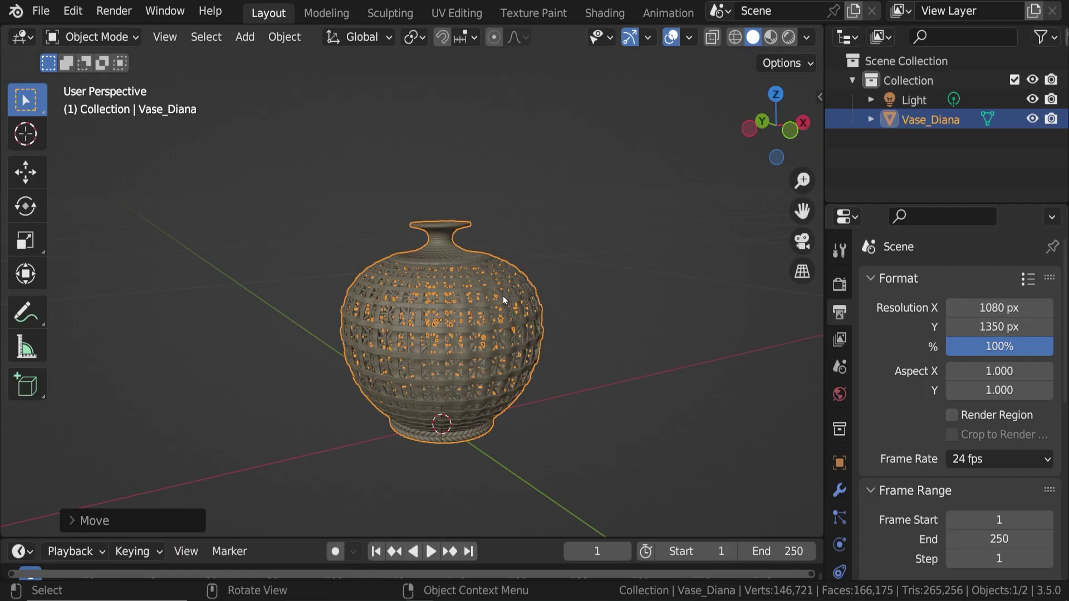
# - Tilt the vase about 42° so its local Z axis leans away from vertical
pyautogui.press('r')
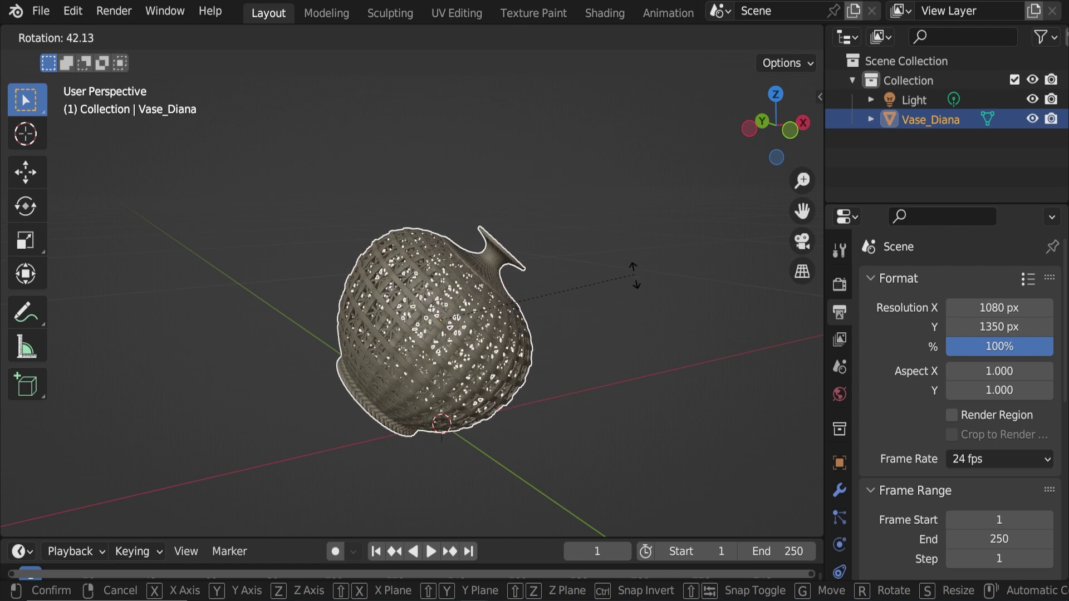
pyautogui.click(635, 282)
pyautogui.moveTo(600, 317); pyautogui.dragTo(609, 298, button='middle')
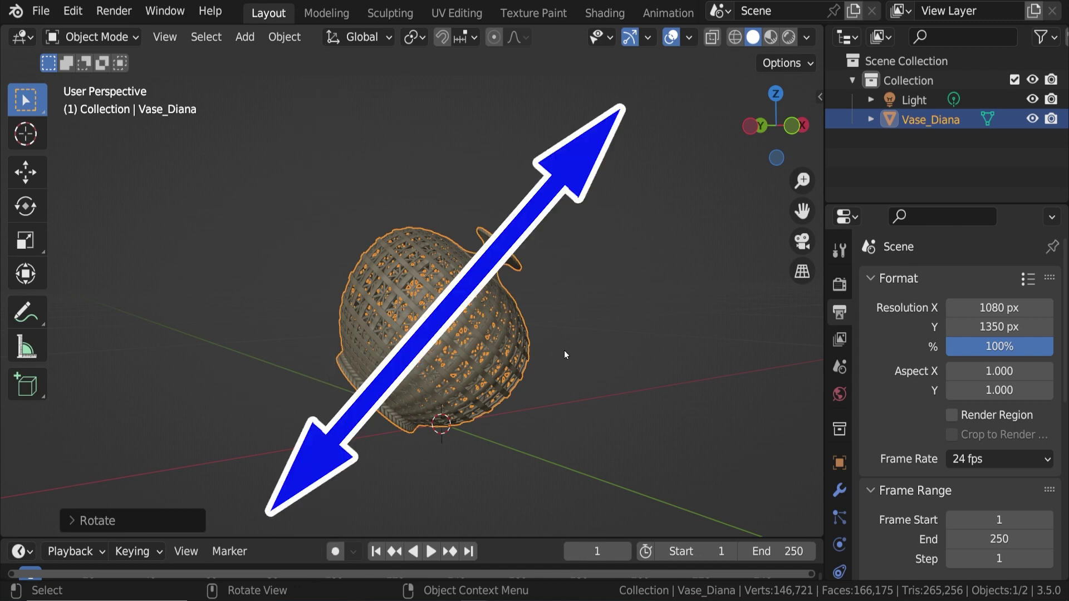
pyautogui.press('g')
pyautogui.press('z')
pyautogui.press('z')
pyautogui.press('Return')
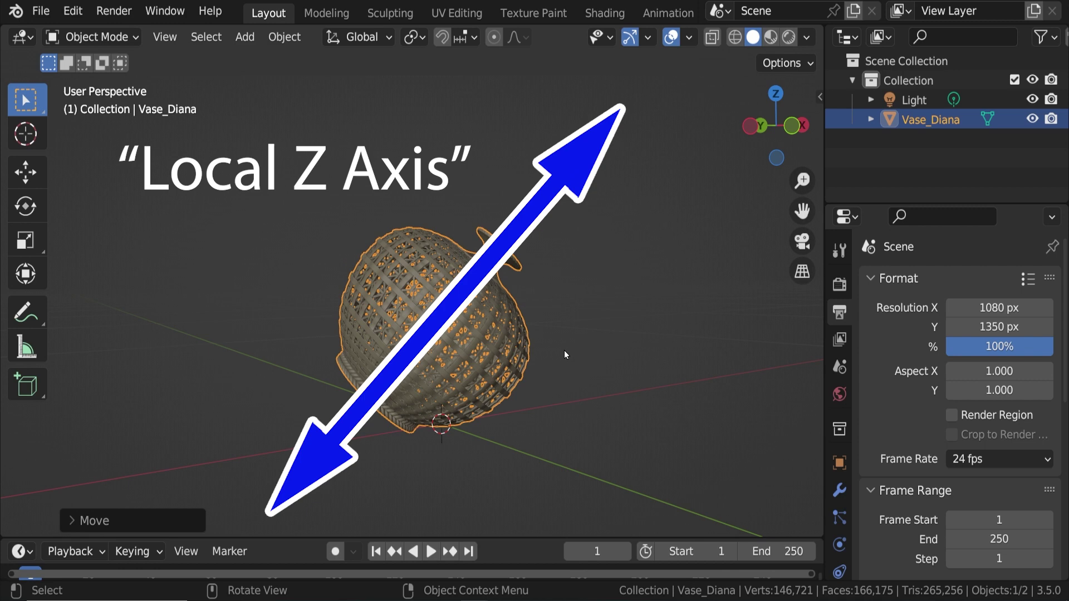
pyautogui.moveTo(564, 351); pyautogui.dragTo(630, 372, button='middle')
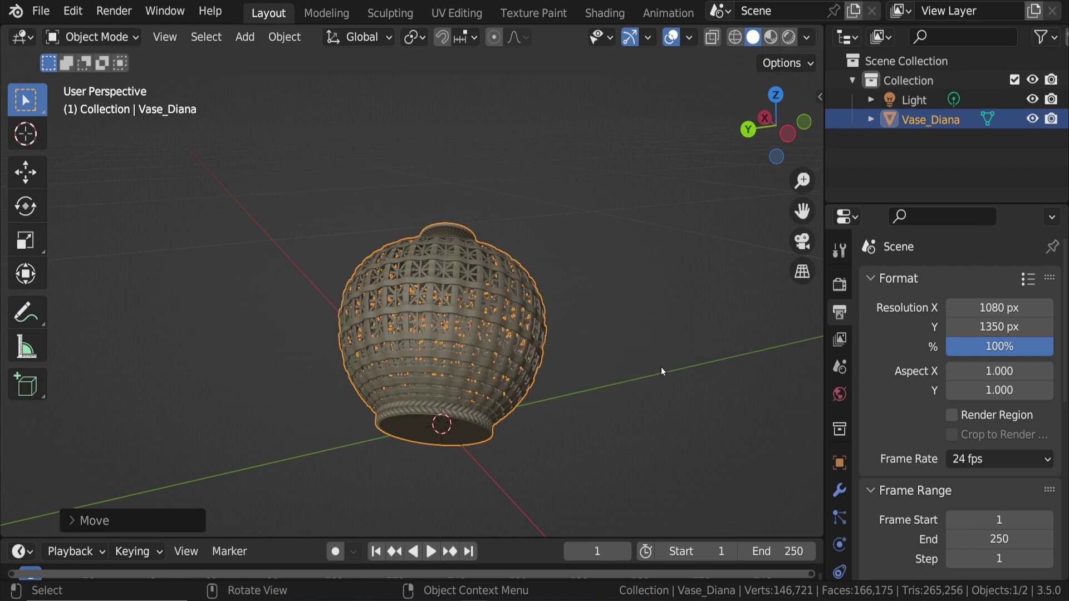
pyautogui.moveTo(660, 367); pyautogui.dragTo(485, 330, button='middle')
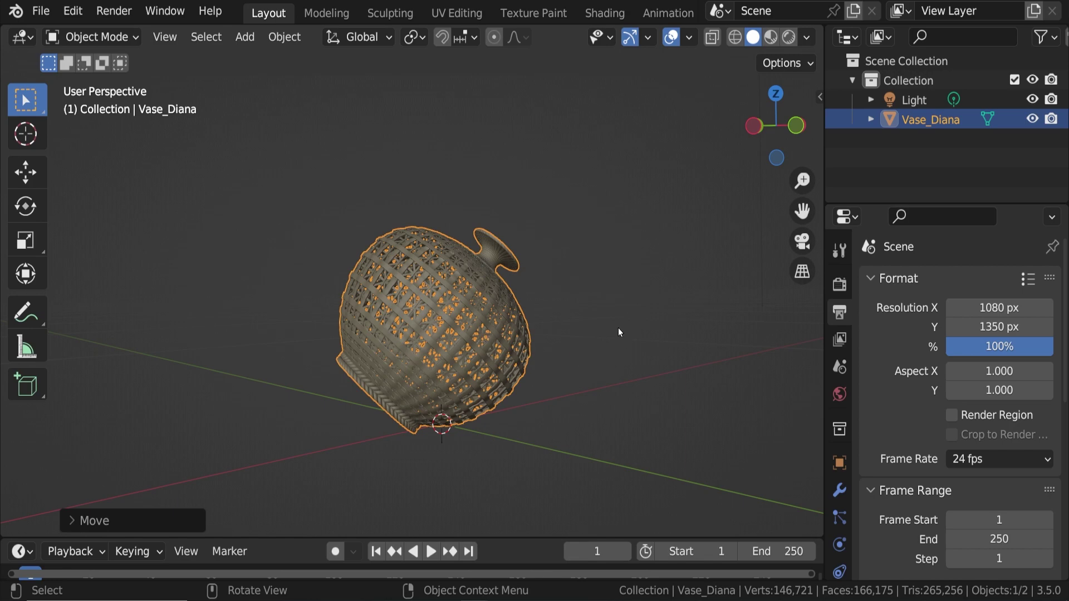
# - Spin the vase around the global Z axis, then start a spin around its local Z axis
pyautogui.press('r')
pyautogui.press('z')
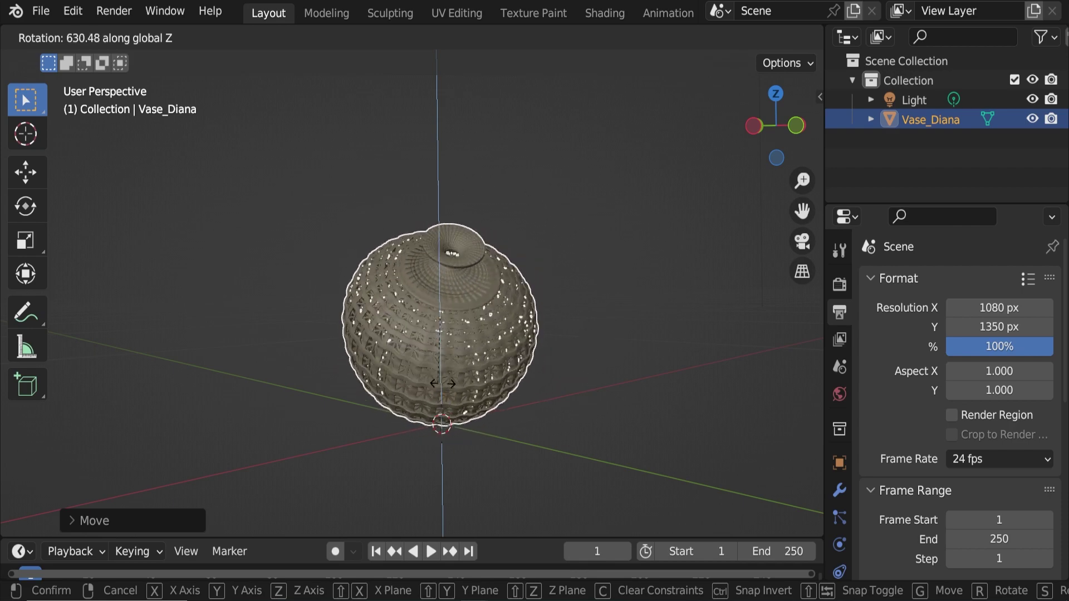
pyautogui.click(606, 351)
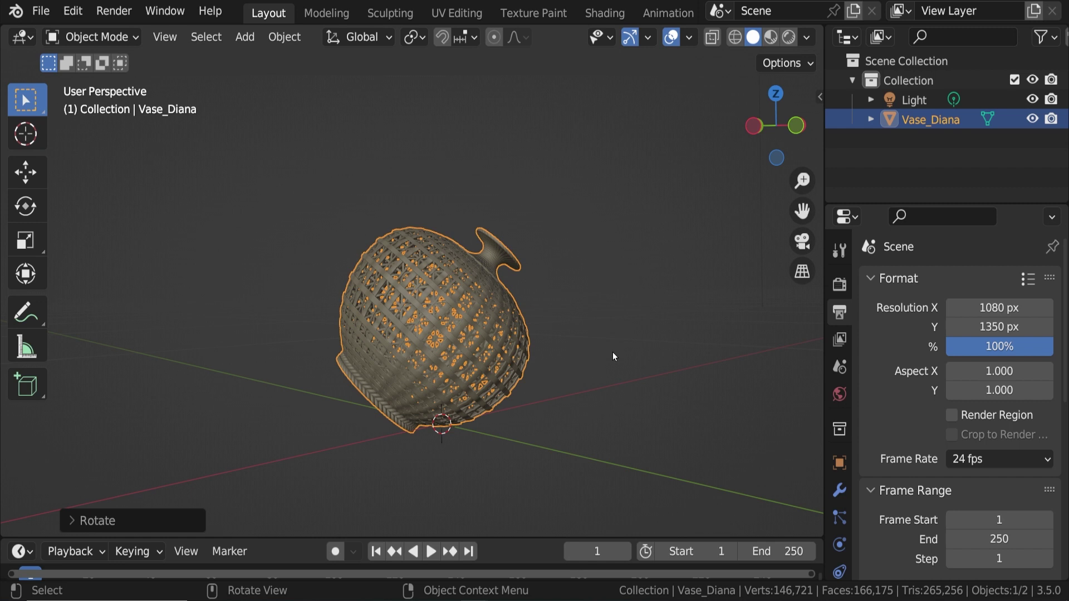
pyautogui.press('r')
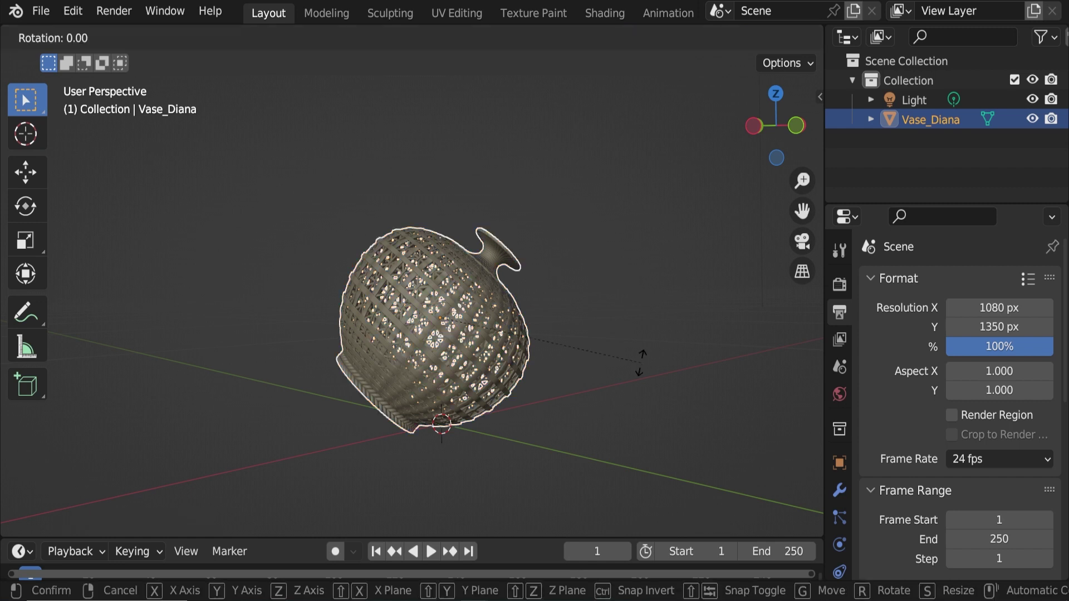
pyautogui.press('z')
pyautogui.press('z')
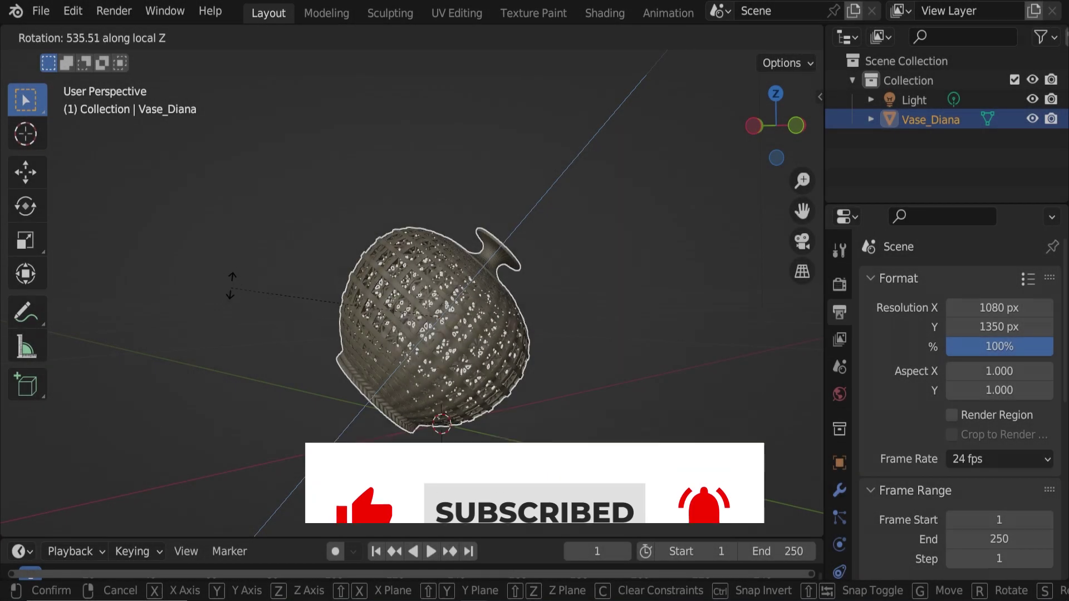
# - Confirm the local Z spin and reselect the vase
pyautogui.click(234, 276)
pyautogui.click(234, 276)
pyautogui.click(434, 301)
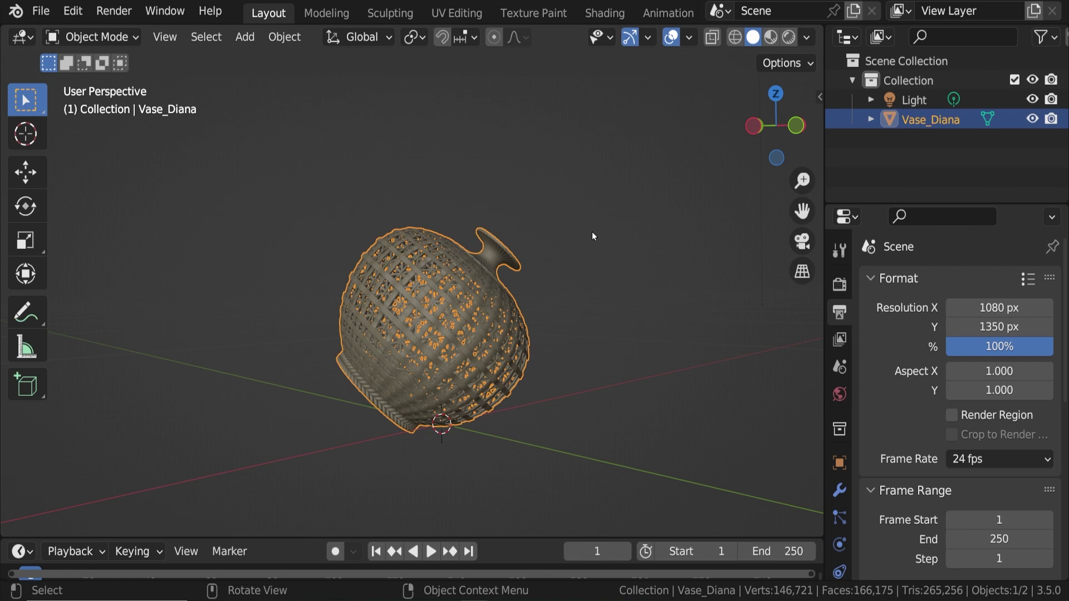
# - Rotate the vase back upright, cycling the Z constraint between global, local and none
pyautogui.press('r')
pyautogui.press('z')
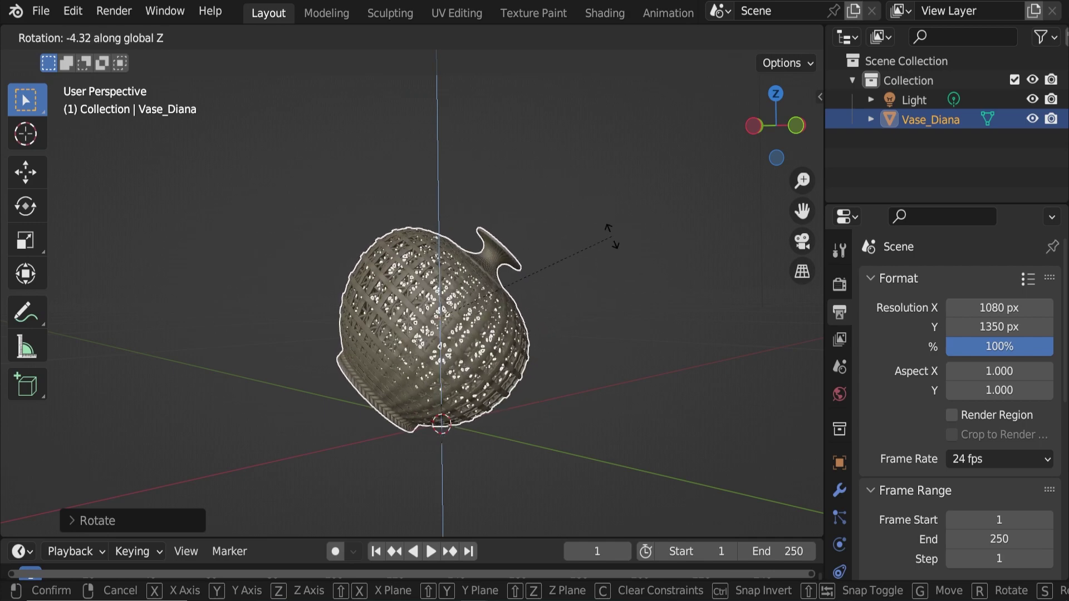
pyautogui.press('z')
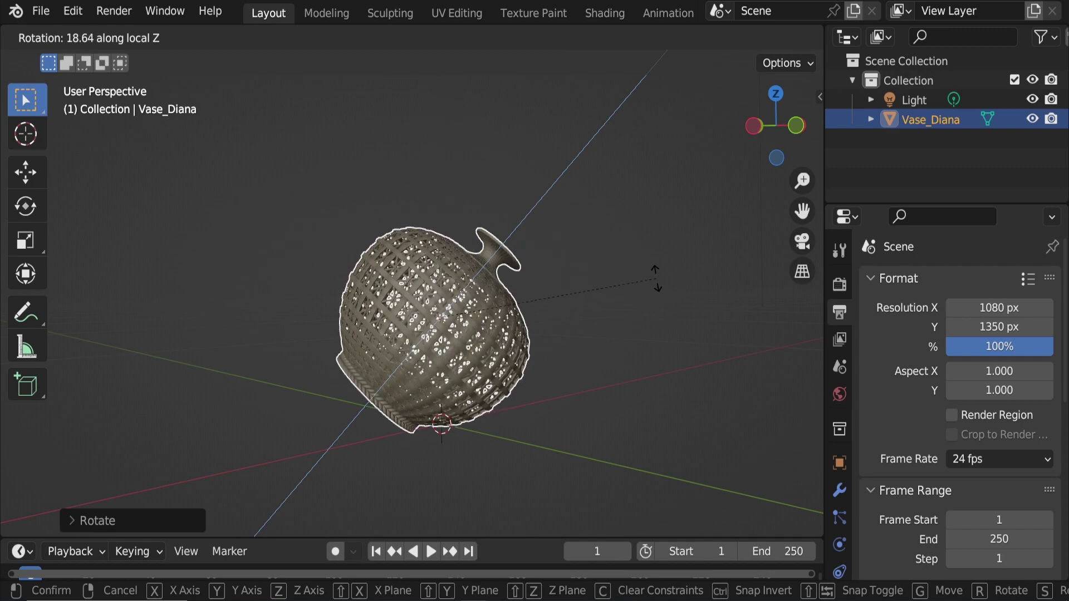
pyautogui.press('z')
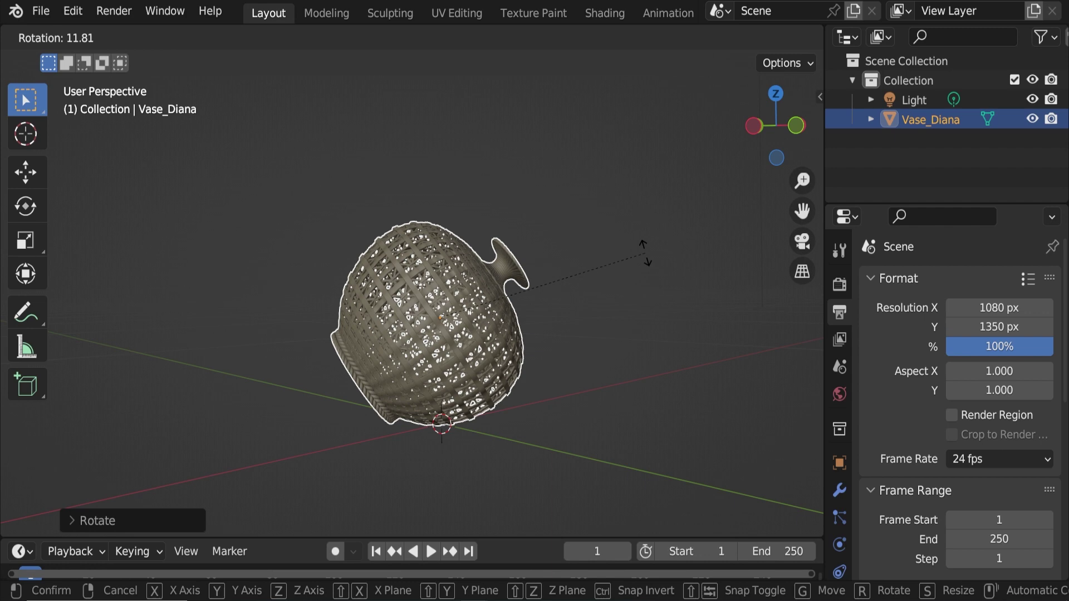
pyautogui.press('z')
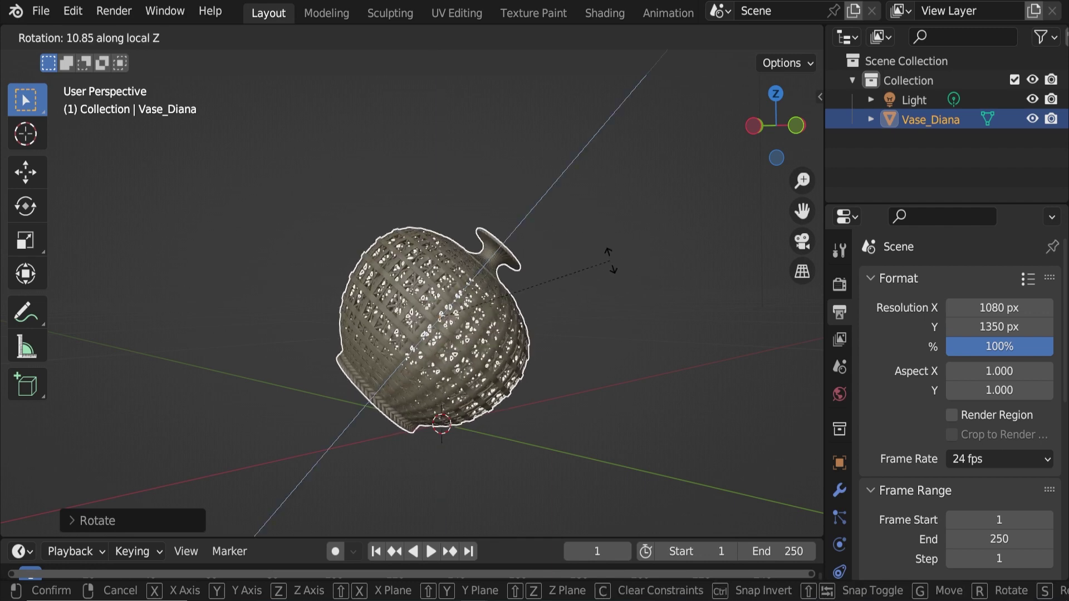
pyautogui.press('z')
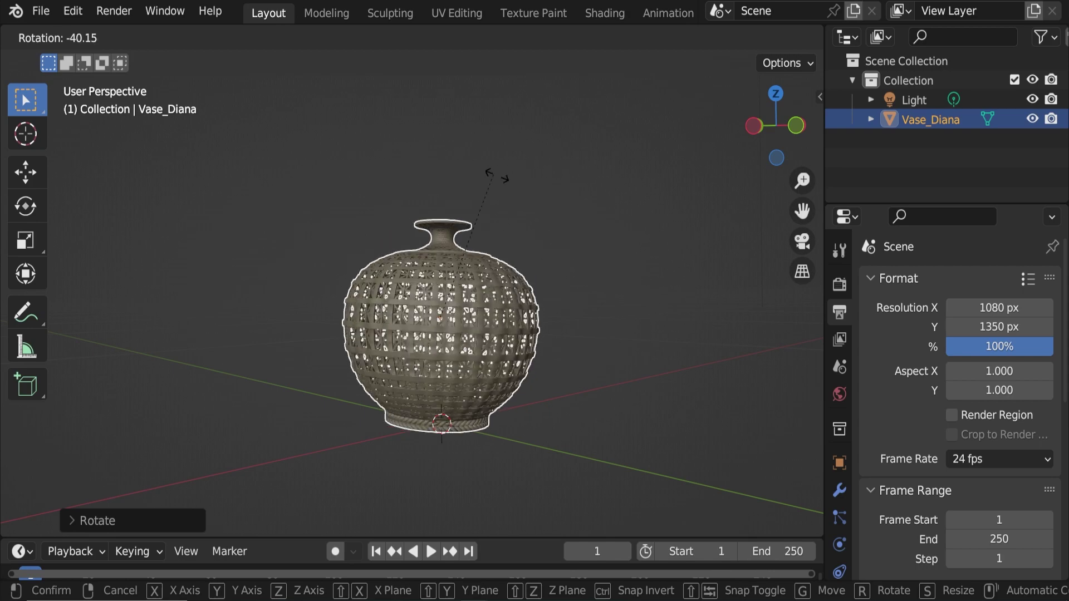
pyautogui.click(625, 262)
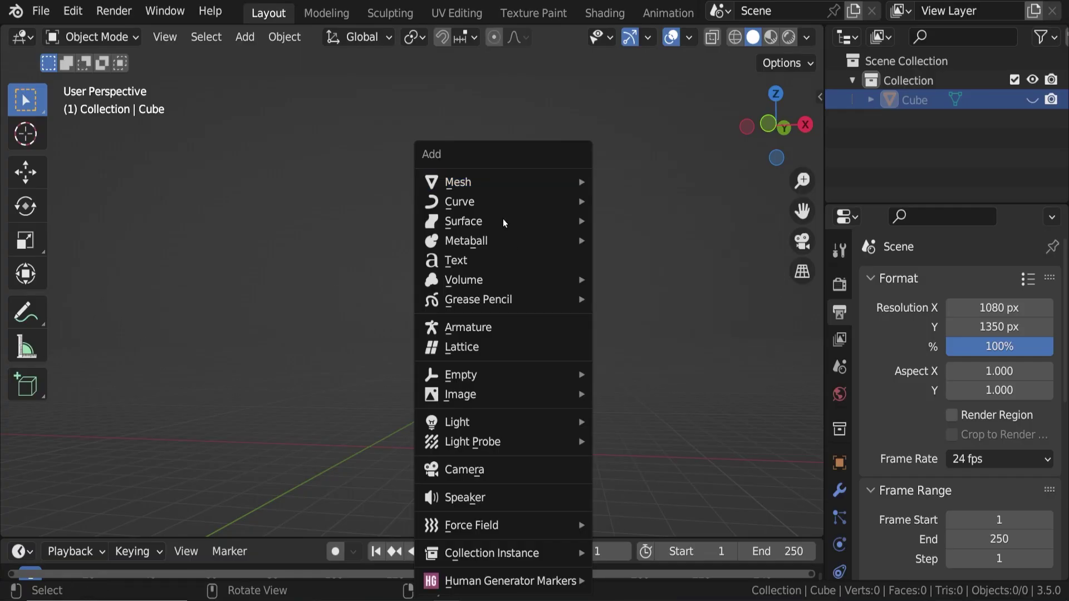
# - Add a cube and shape it into an L-shaped mesh with extrusions, scaling and an inset
pyautogui.moveTo(533, 184)
pyautogui.click(638, 201)
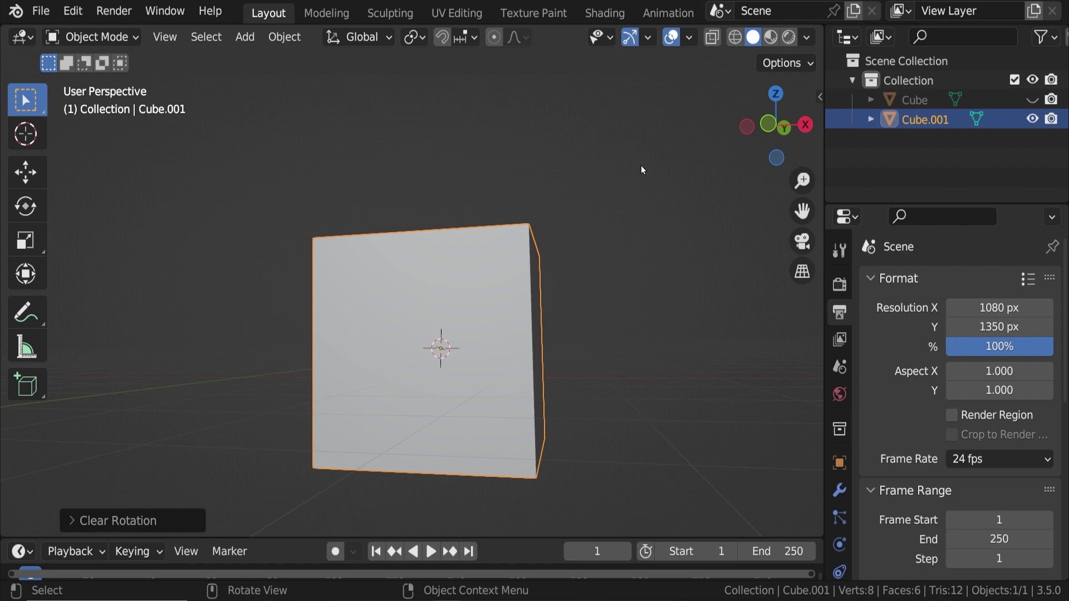
pyautogui.press('r')
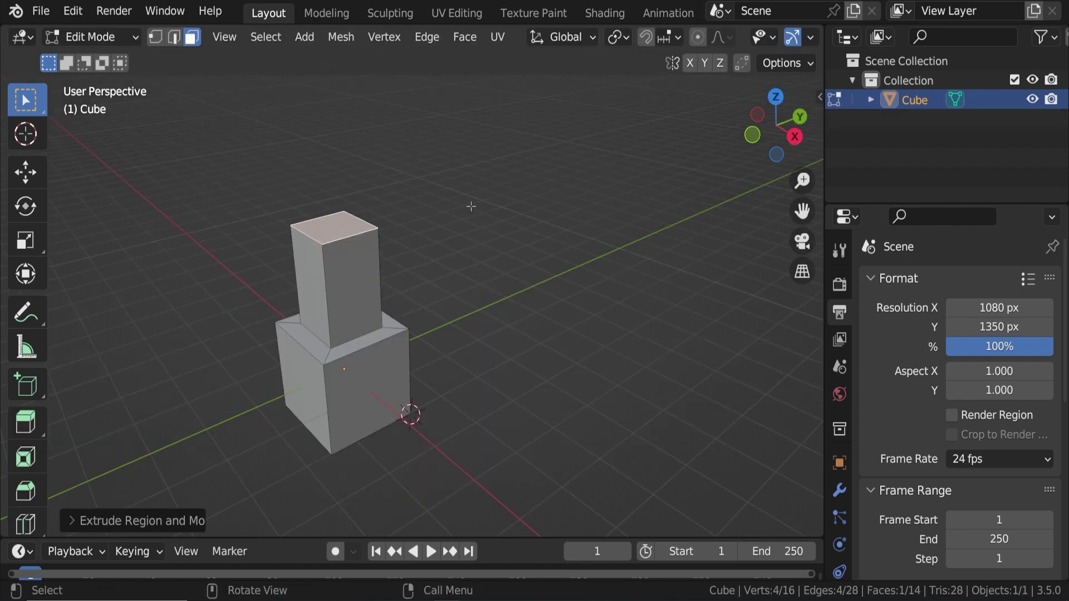
pyautogui.press('s')
pyautogui.press('i')
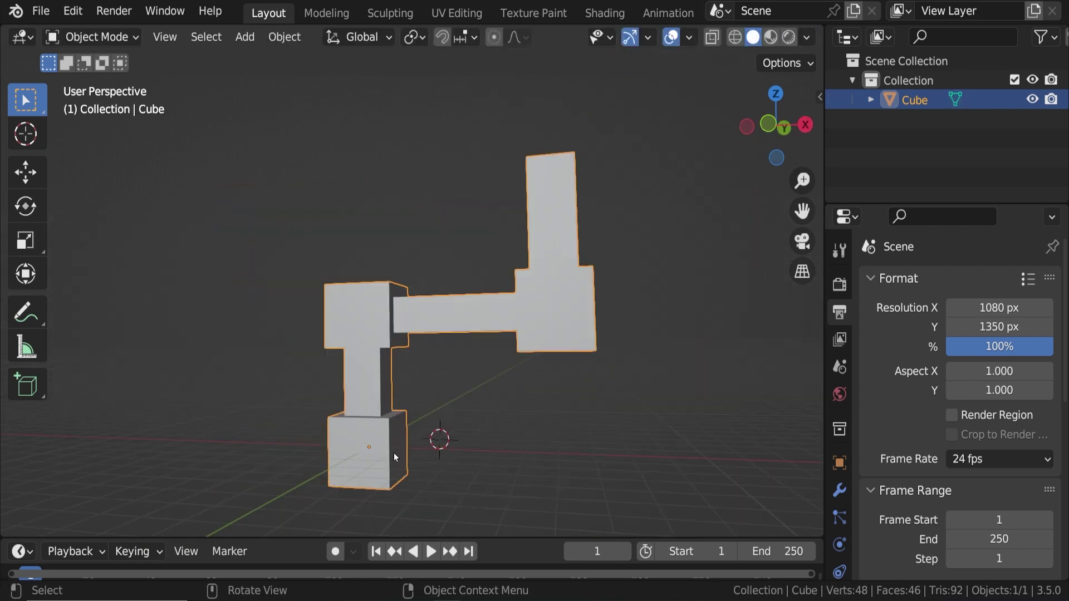
pyautogui.press('r')
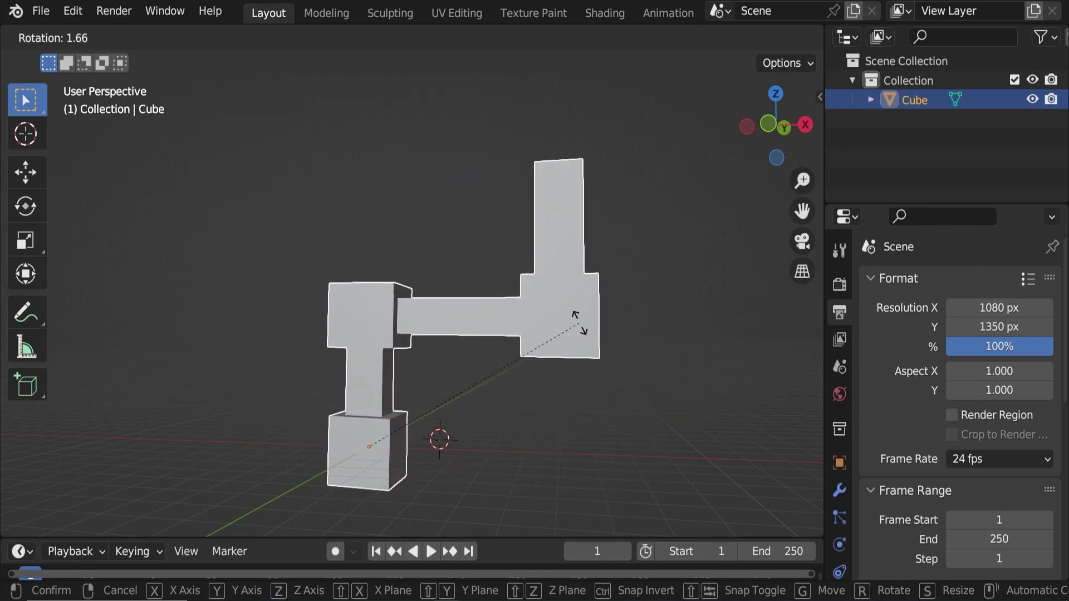
# - Confirm the mesh's rotation, reselect it, and set its origin to geometry via Object > Set Origin
pyautogui.click(580, 334)
pyautogui.click(579, 321)
pyautogui.click(425, 292)
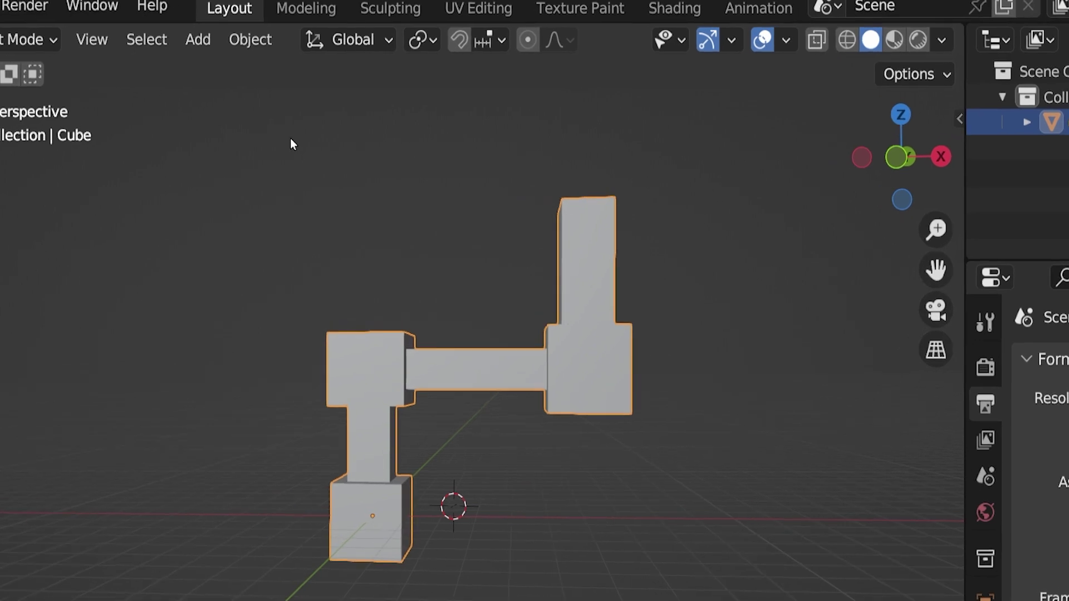
pyautogui.click(285, 37)
pyautogui.moveTo(216, 132)
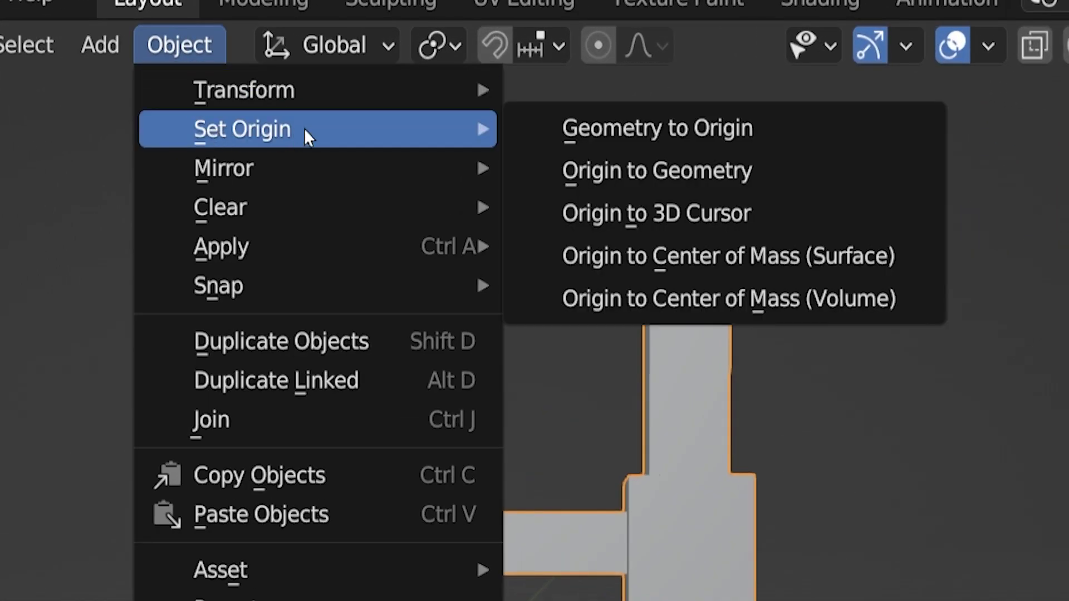
pyautogui.click(694, 169)
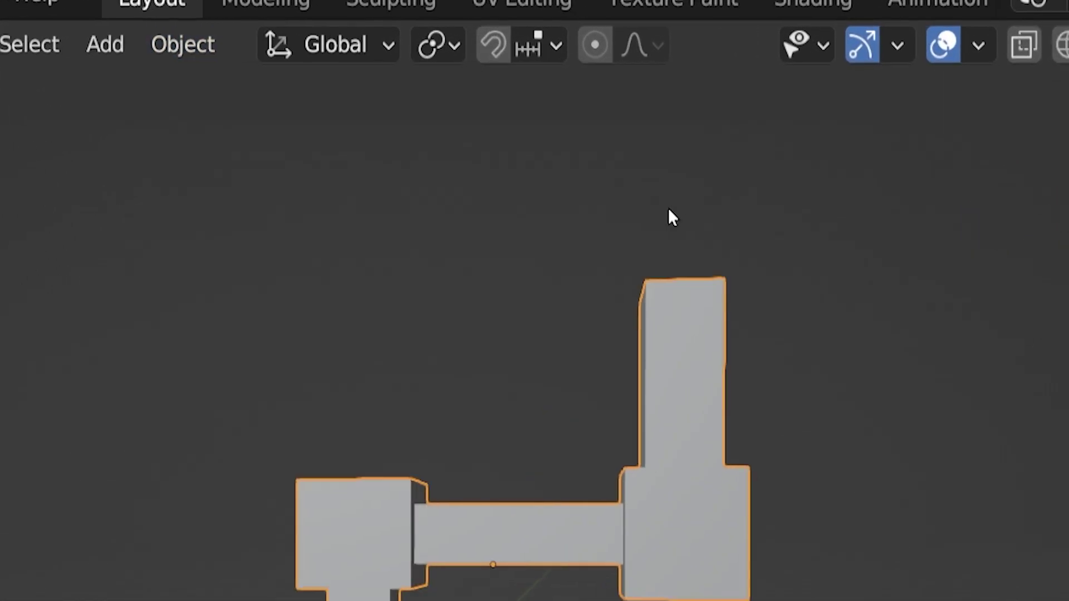
pyautogui.moveTo(498, 549); pyautogui.dragTo(533, 599, button='middle')
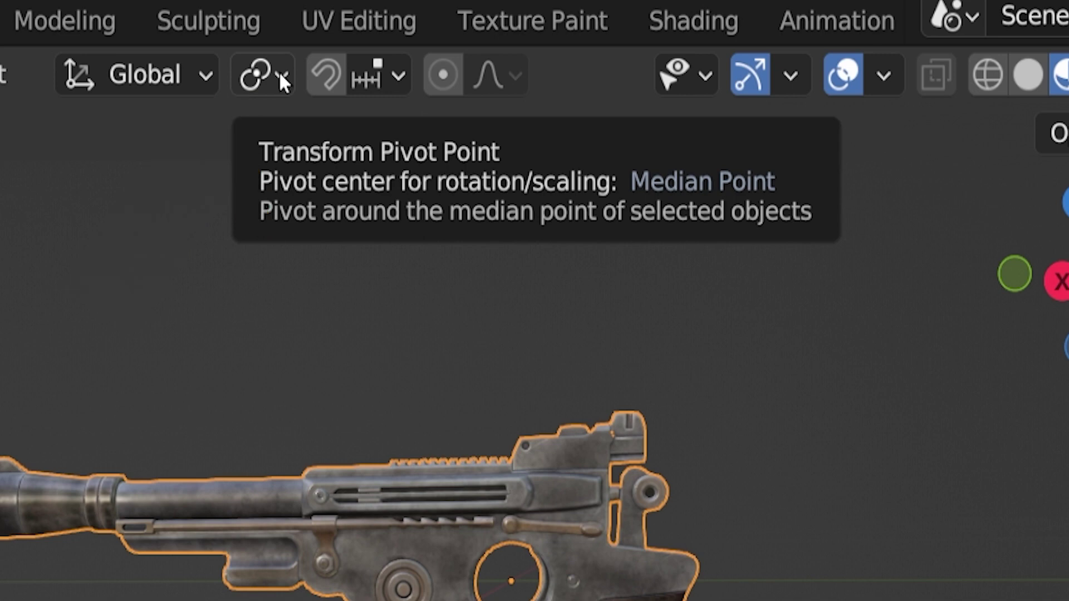
# - Rotate the blaster with the Active Element pivot point, then undo the rotation
pyautogui.click(279, 71)
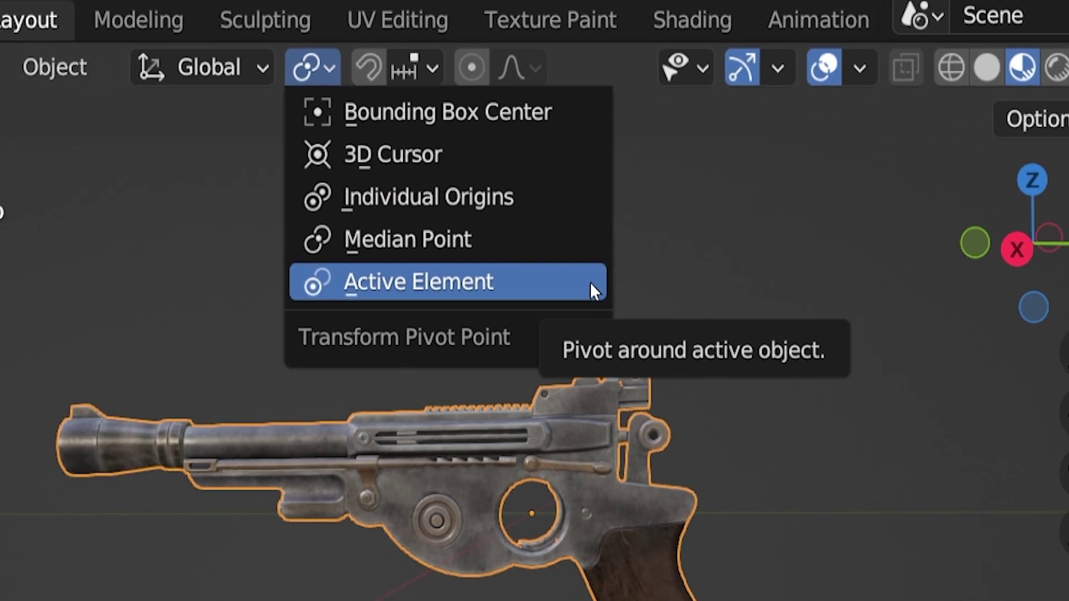
pyautogui.click(565, 317)
pyautogui.press('r')
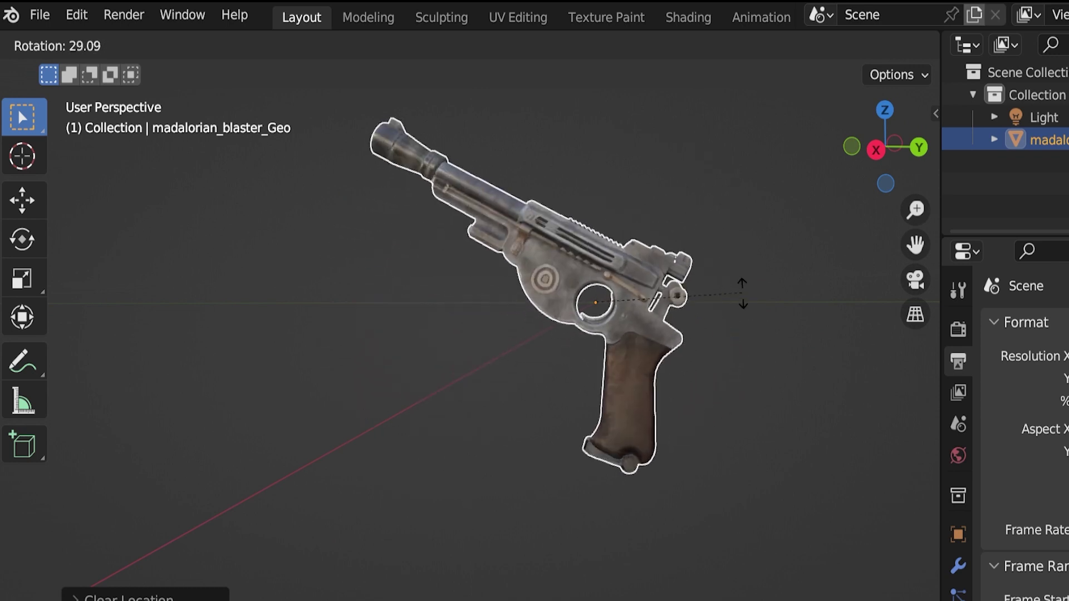
pyautogui.click(736, 219)
pyautogui.hotkey('ctrl', 'z')
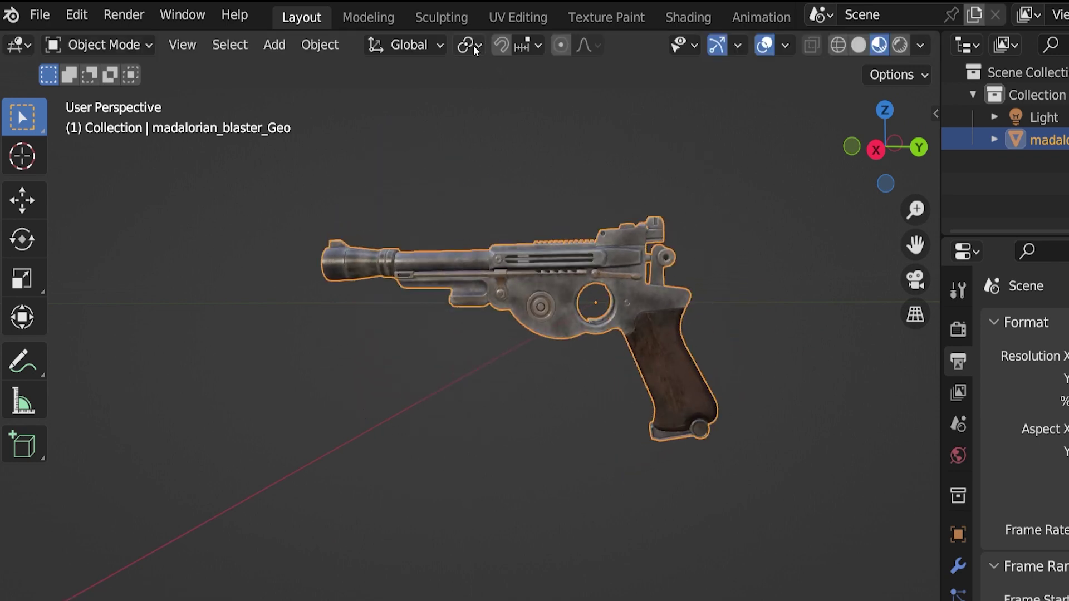
# - Switch the pivot point to 3D Cursor and rotate the blaster around its grip base
pyautogui.click(473, 45)
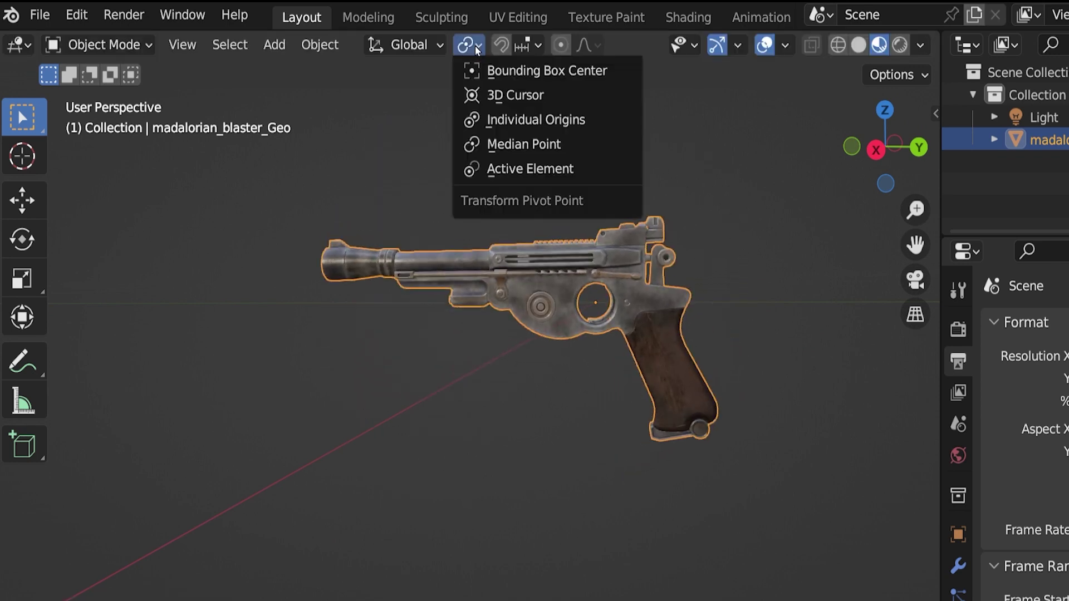
pyautogui.click(582, 97)
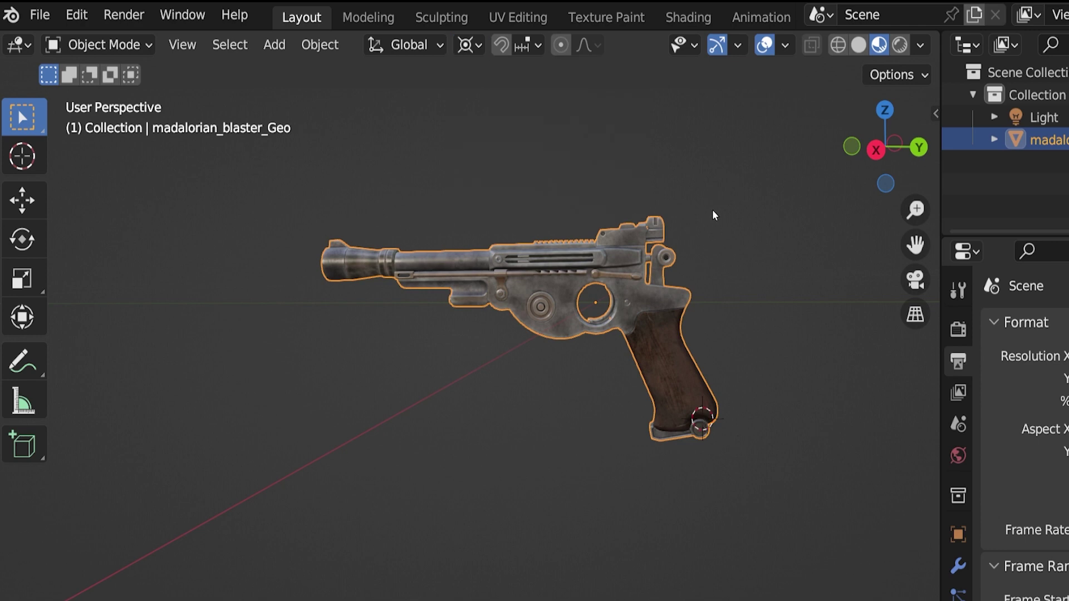
pyautogui.press('r')
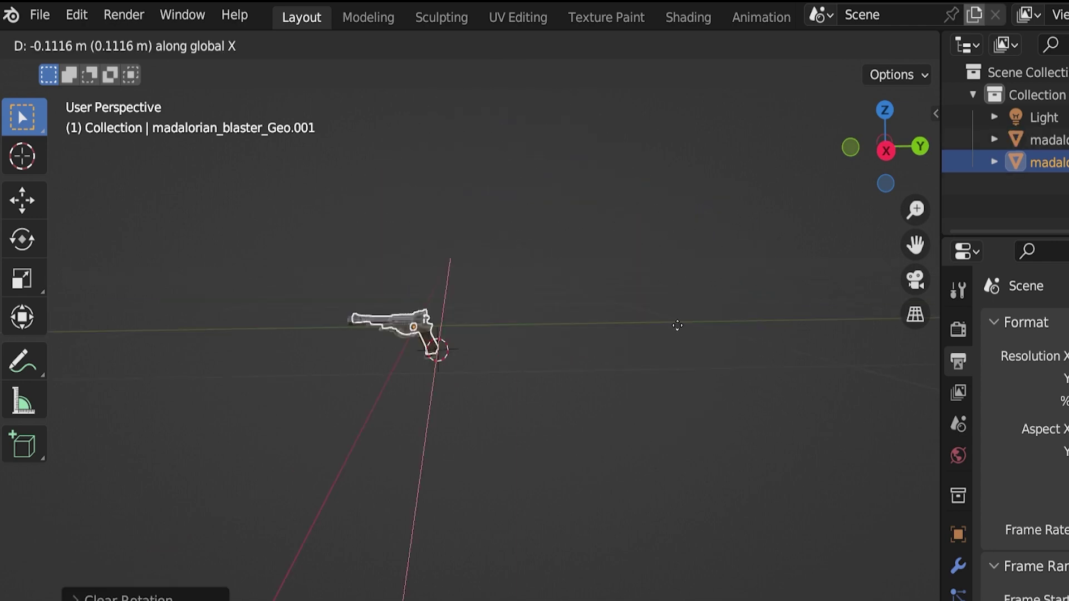
# - Place a duplicate blaster along Y and repeat the duplication to line up five blasters
pyautogui.press('y')
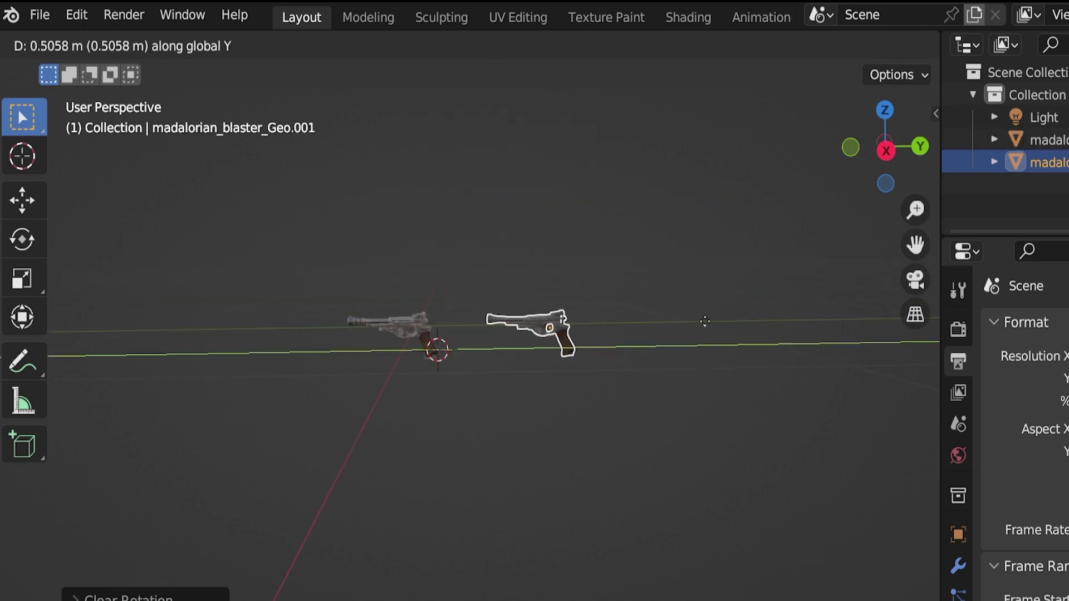
pyautogui.click(676, 319)
pyautogui.hotkey('shift', 'r')
pyautogui.hotkey('shift', 'r')
pyautogui.hotkey('shift', 'r')
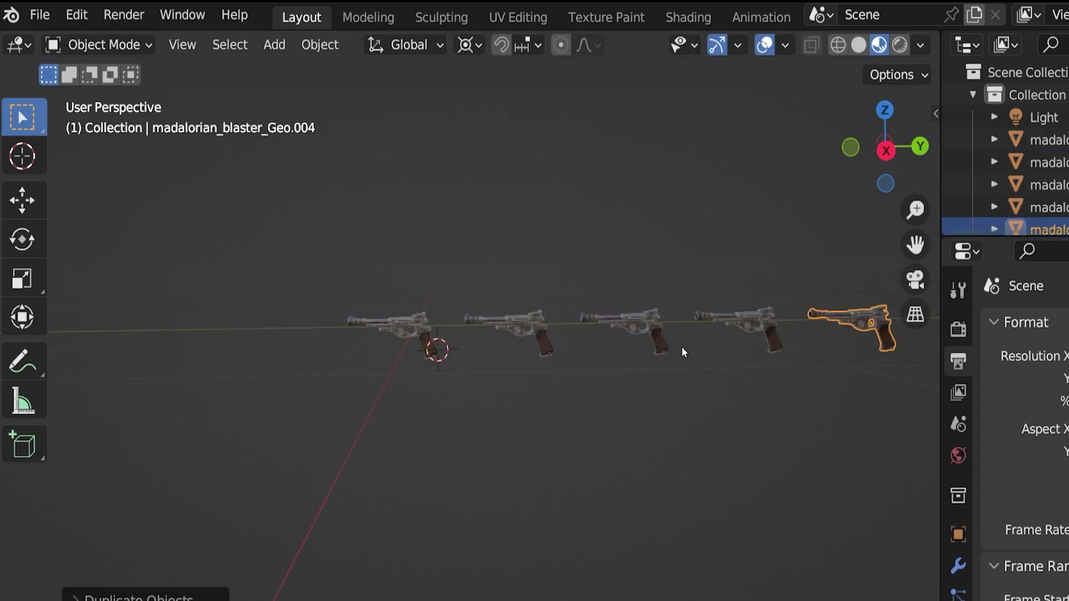
pyautogui.moveTo(683, 350); pyautogui.dragTo(546, 392, button='middle')
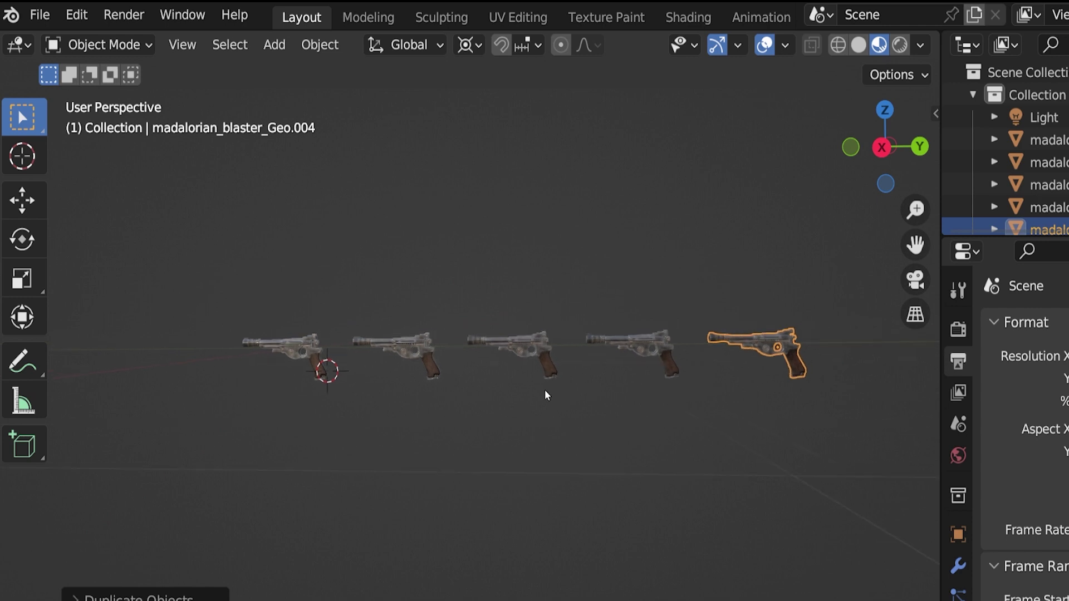
# - Select all five blasters in the row
pyautogui.click(297, 351)
pyautogui.keyDown('shift'); pyautogui.click(381, 346); pyautogui.keyUp('shift')
pyautogui.keyDown('shift'); pyautogui.click(493, 342); pyautogui.keyUp('shift')
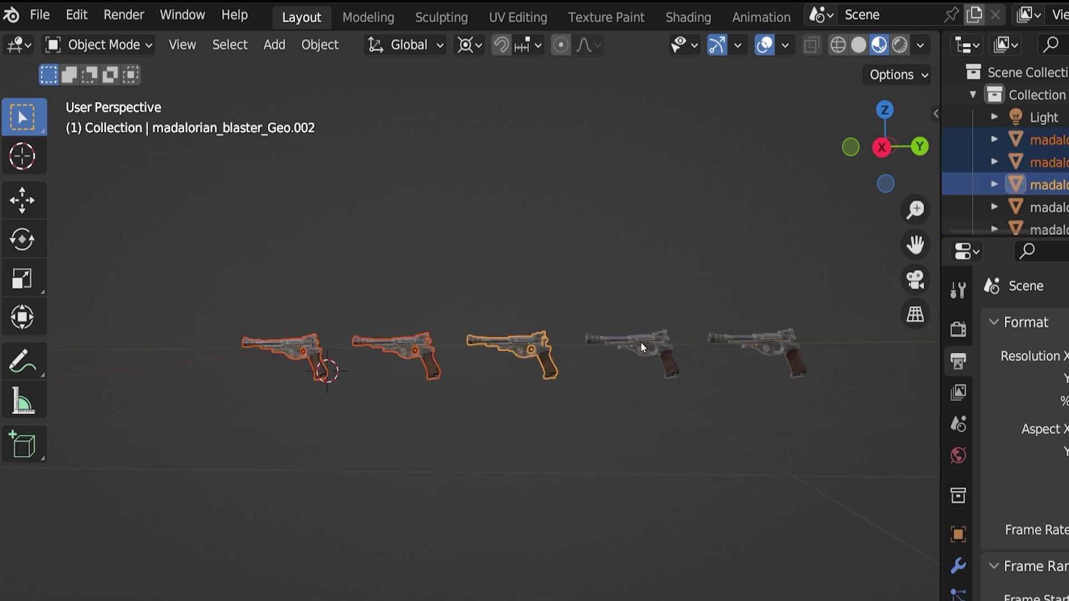
pyautogui.keyDown('shift'); pyautogui.click(640, 342); pyautogui.keyUp('shift')
pyautogui.keyDown('shift'); pyautogui.click(746, 338); pyautogui.keyUp('shift')
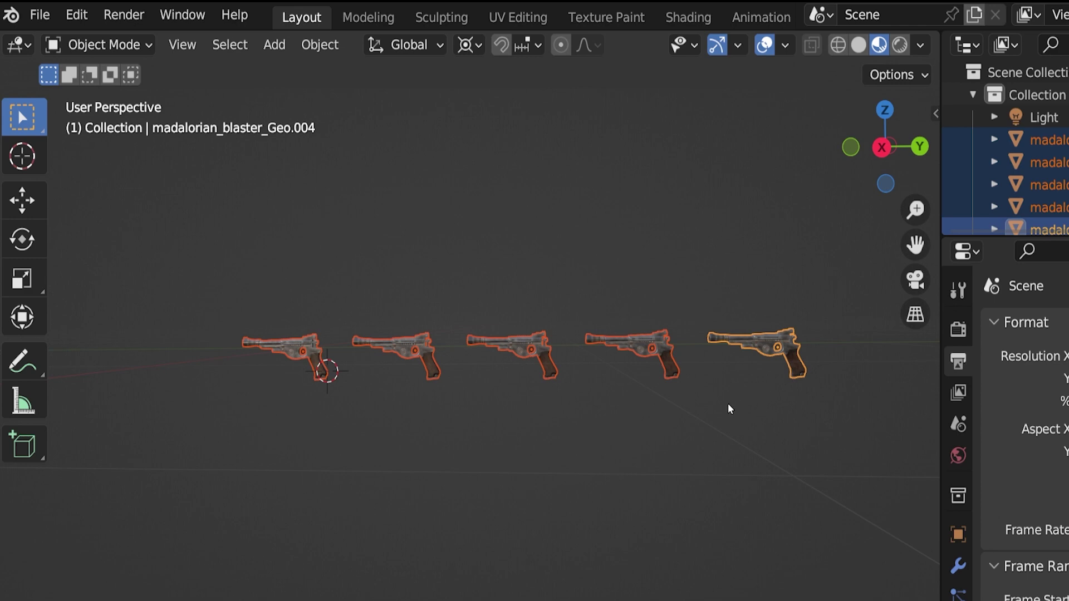
# - Set the pivot point to Individual Origins and spin the blasters in place, ending level
pyautogui.click(468, 44)
pyautogui.click(524, 117)
pyautogui.press('r')
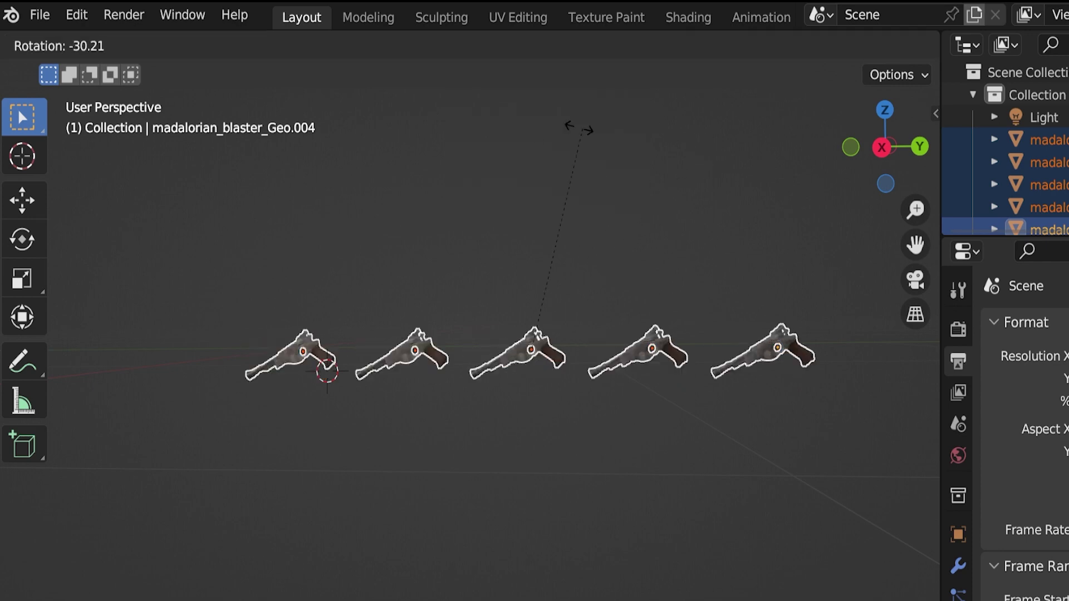
pyautogui.click(681, 229)
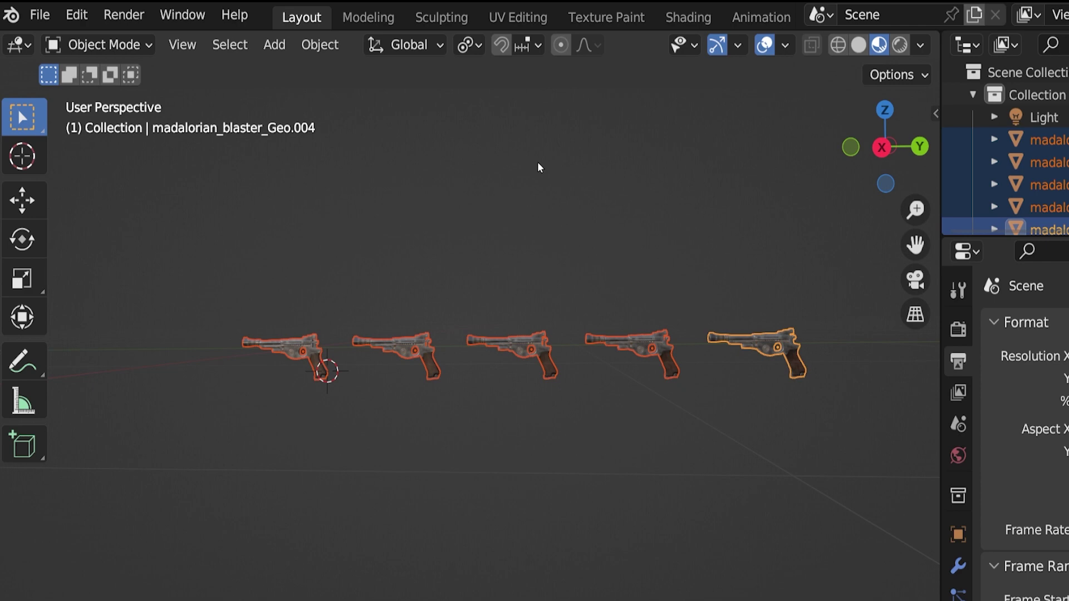
# - Set the pivot to Individual Origins and rotate each blaster about its own origin
pyautogui.click(468, 44)
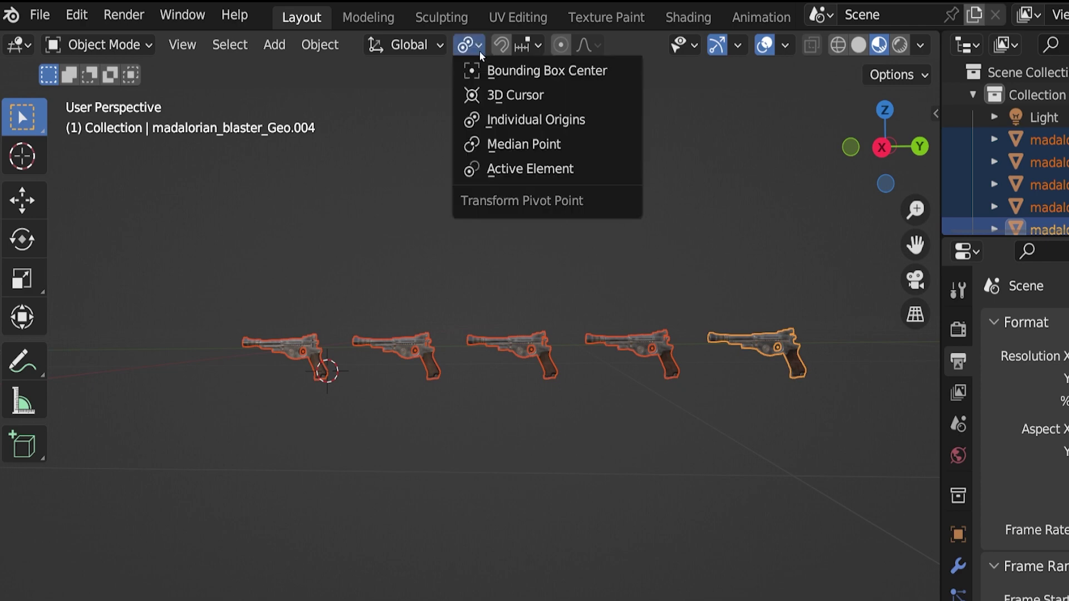
pyautogui.click(588, 120)
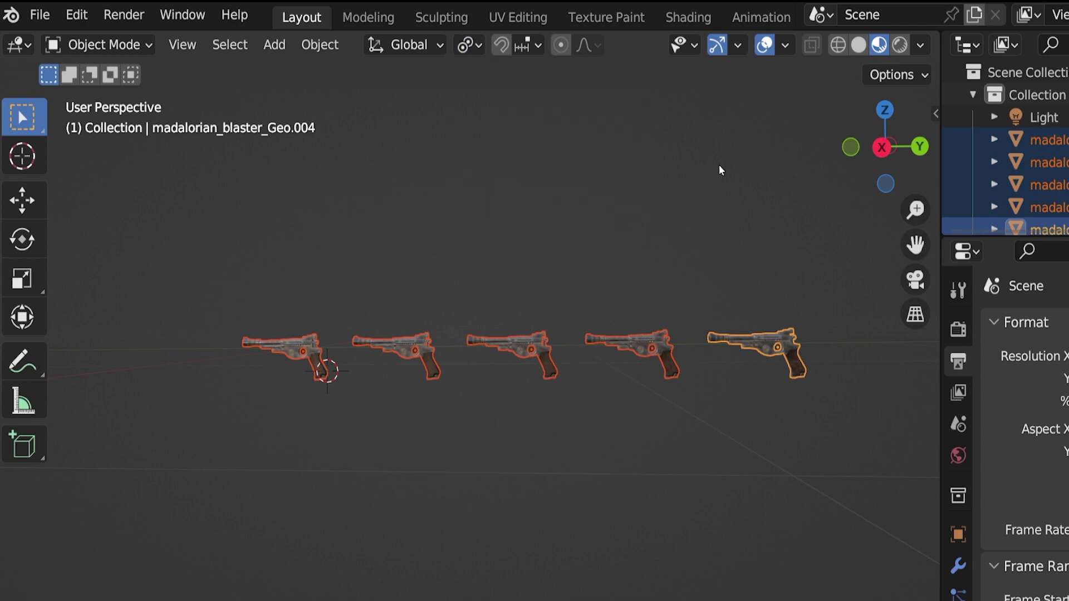
pyautogui.press('r')
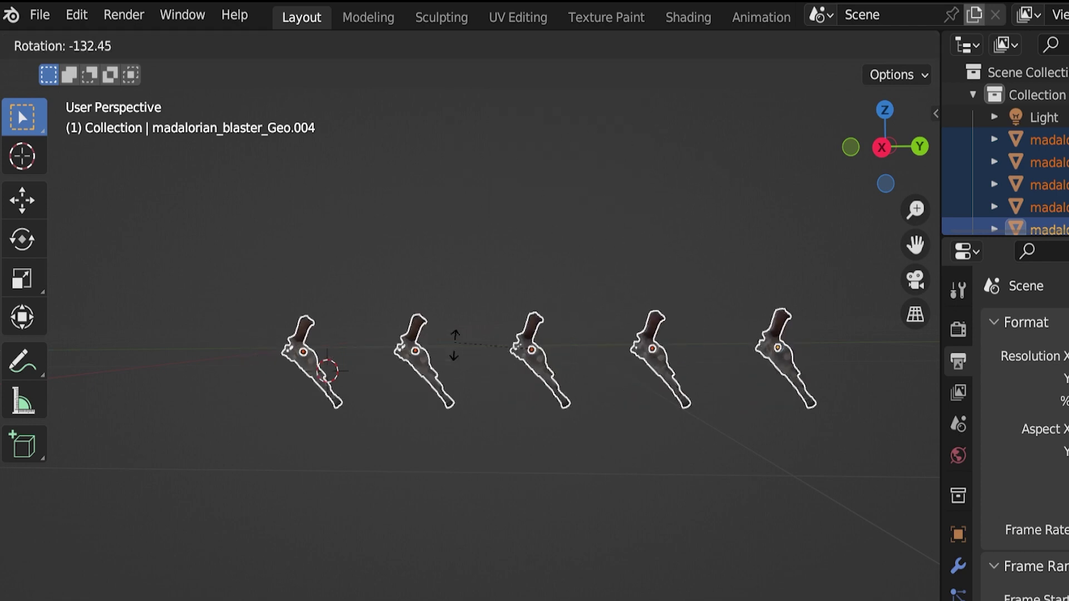
pyautogui.click(591, 301)
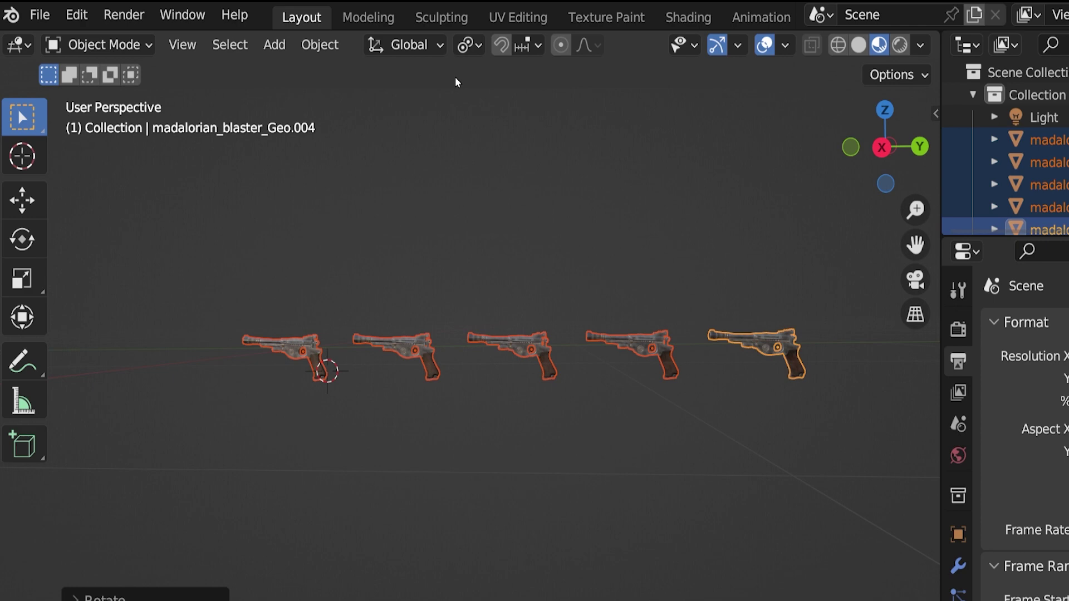
# - Switch the pivot to Median Point and rotate the blasters back level around their shared centre
pyautogui.click(465, 45)
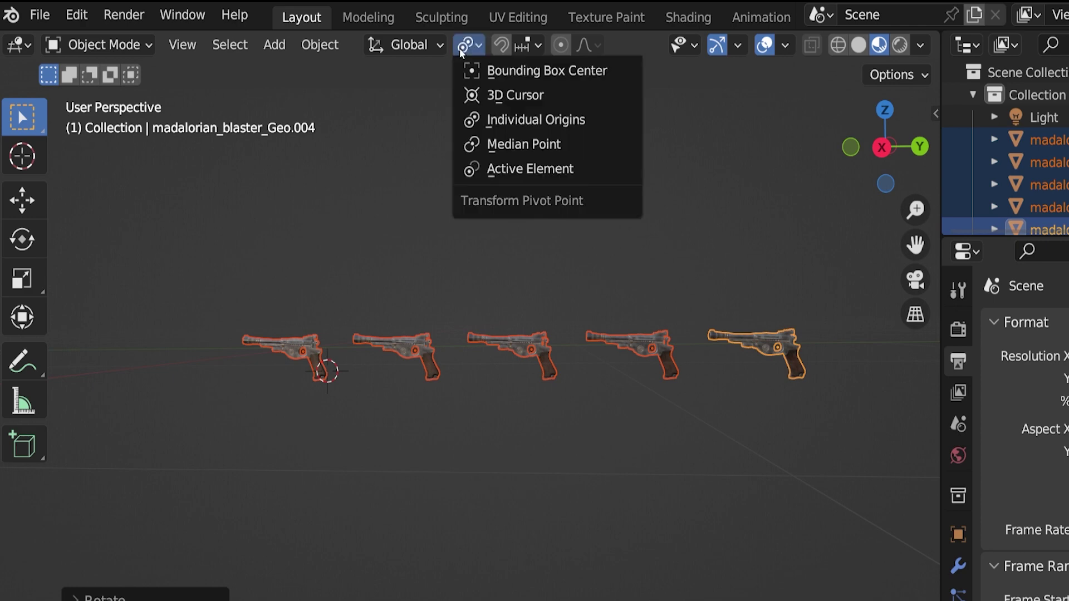
pyautogui.click(577, 146)
pyautogui.press('r')
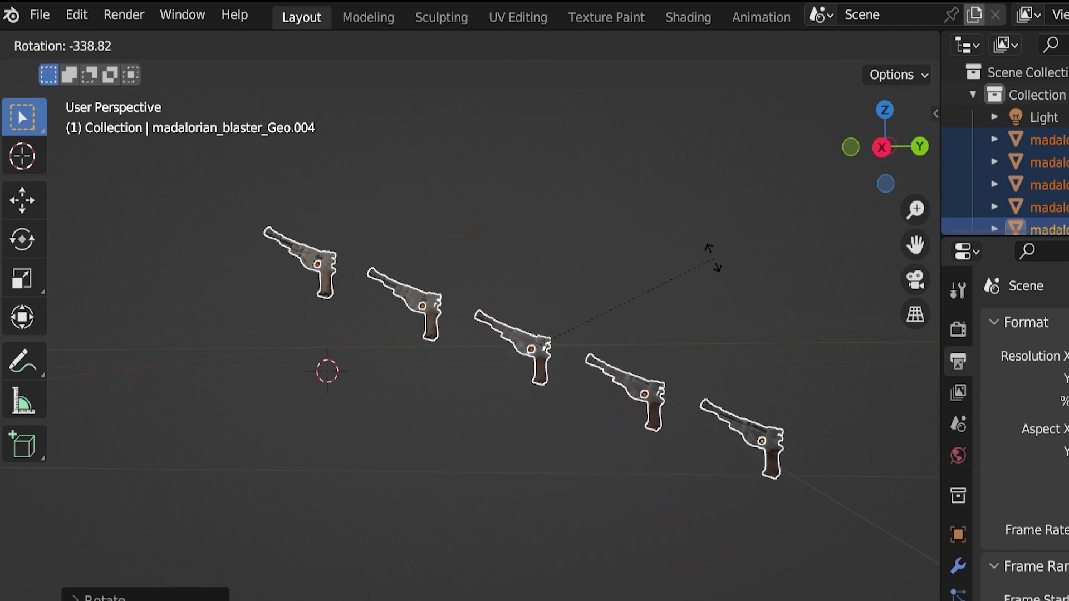
pyautogui.click(662, 204)
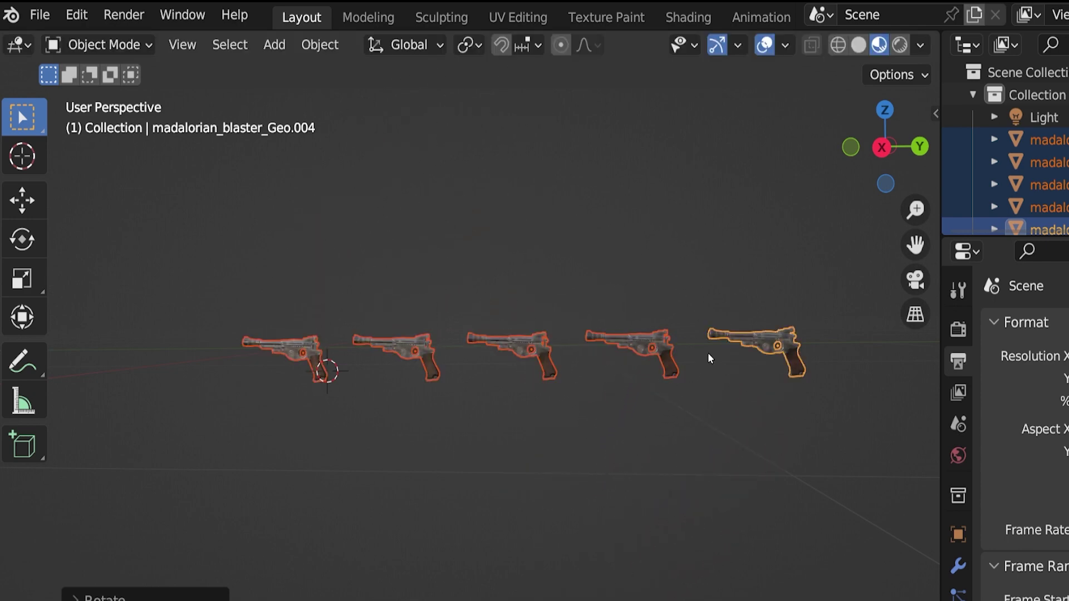
# - Recentre the view, then rotate the blaster row around the active blaster using Active Element pivot
pyautogui.scroll(2, 805, 360)
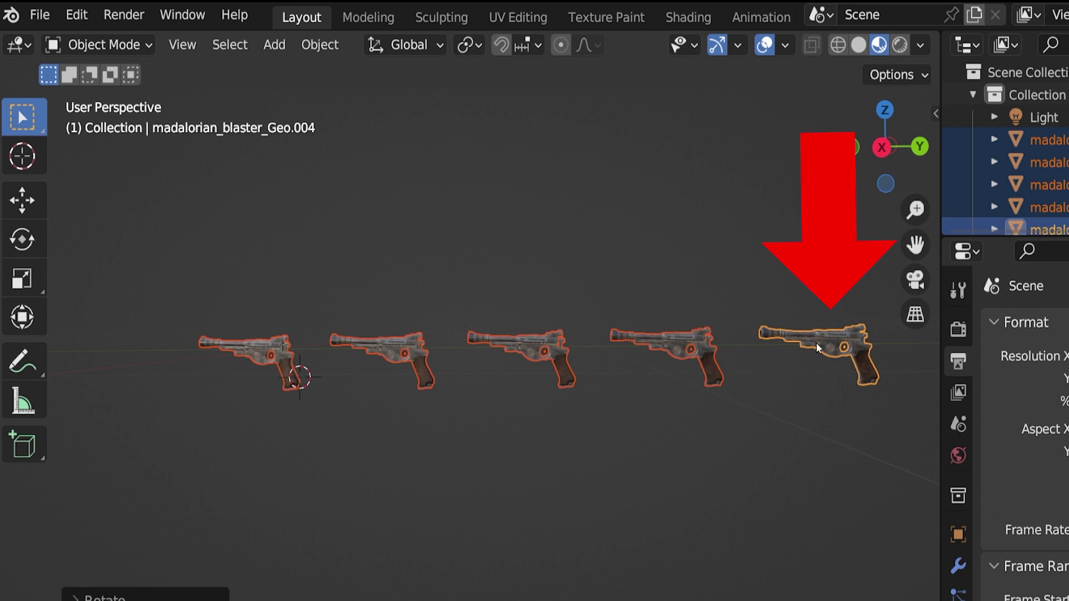
pyautogui.keyDown('shift'); pyautogui.moveTo(740, 296); pyautogui.dragTo(688, 270, button='middle'); pyautogui.keyUp('shift')
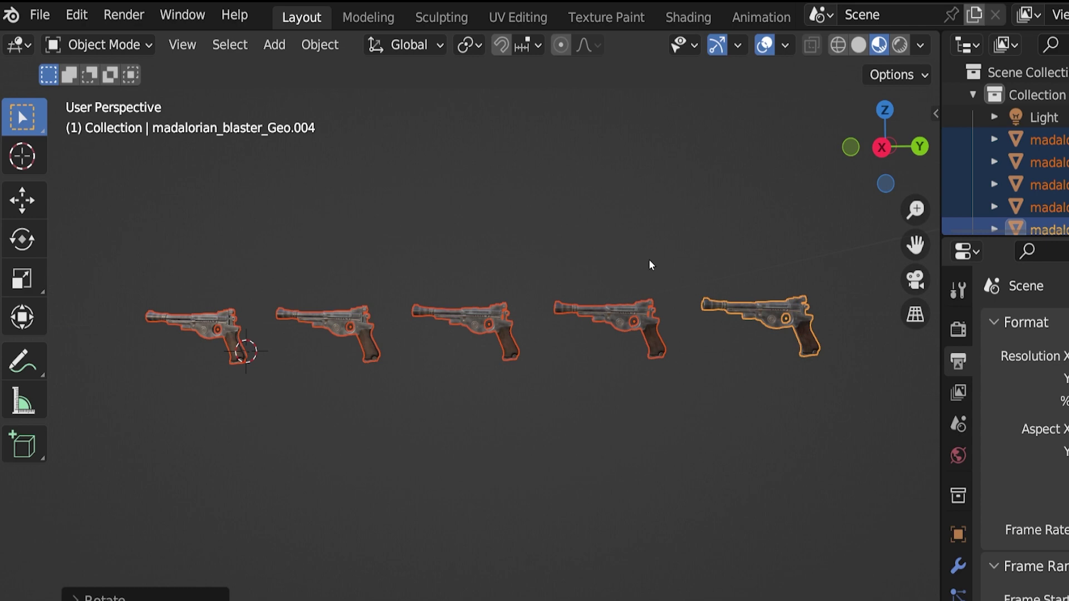
pyautogui.click(465, 48)
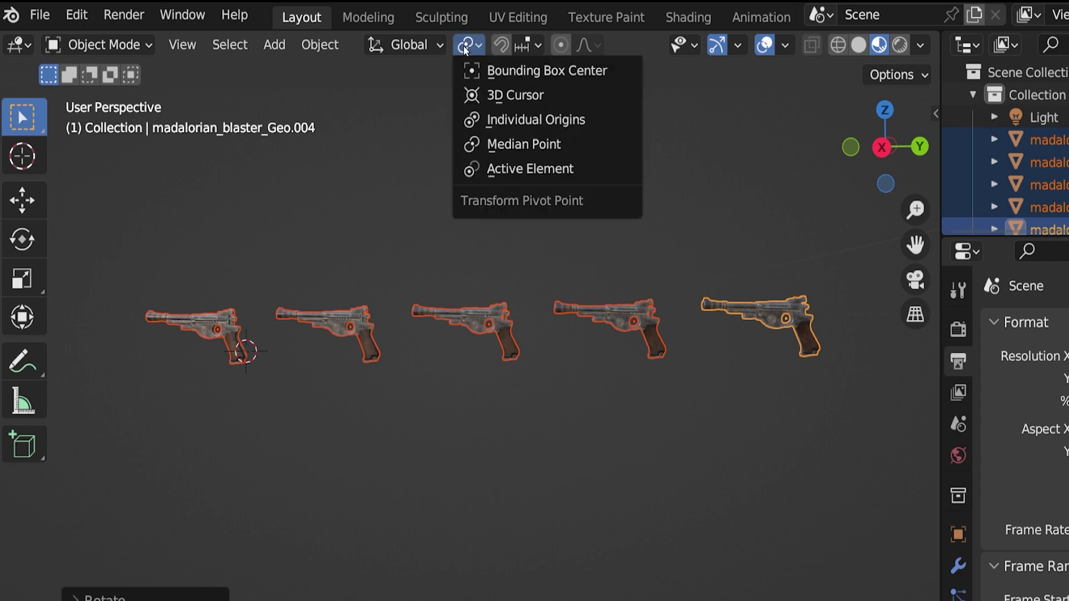
pyautogui.click(531, 167)
pyautogui.scroll(-1, 530, 165)
pyautogui.press('r')
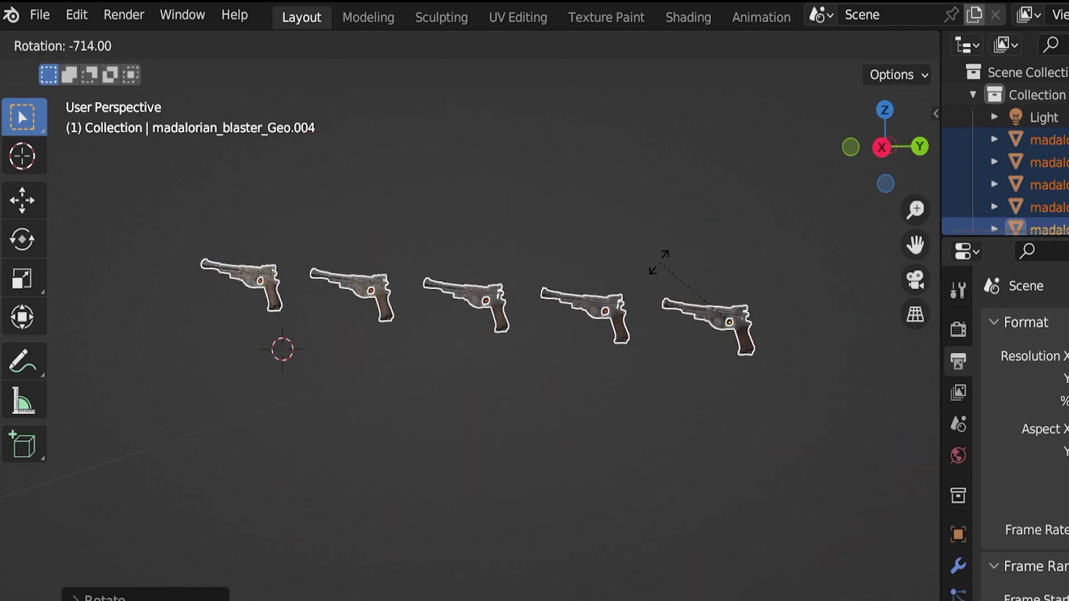
pyautogui.click(640, 267)
pyautogui.click(465, 46)
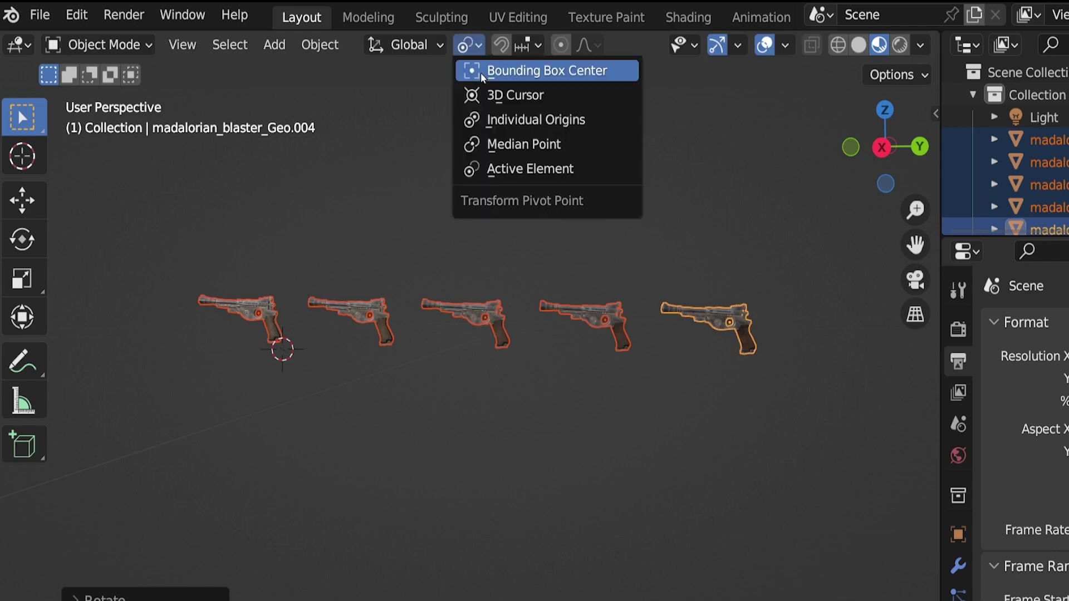
# - Switch the pivot to 3D Cursor and rotate the blasters around it into a row
pyautogui.click(543, 94)
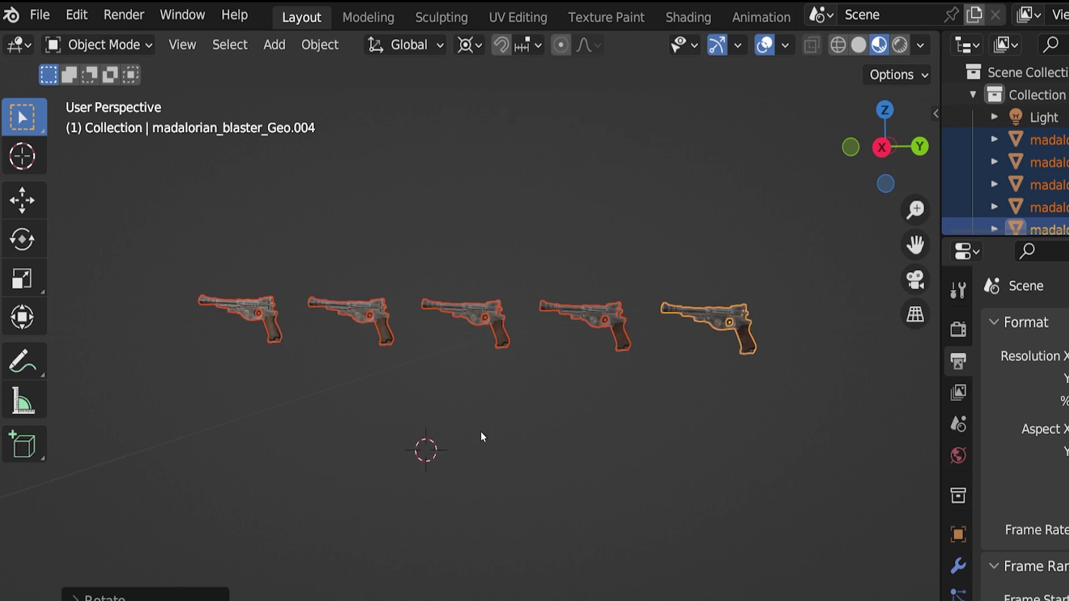
pyautogui.press('r')
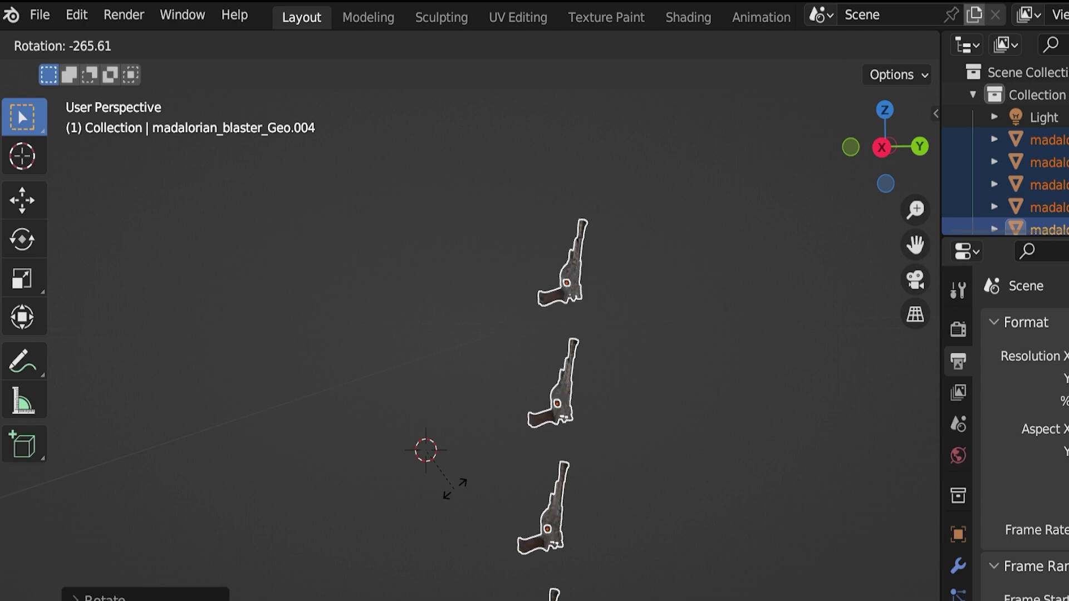
pyautogui.click(499, 358)
# - Place the 3D cursor above, then below-left of the row, rotating the blasters around each spot
pyautogui.keyDown('shift'); pyautogui.rightClick(520, 208); pyautogui.keyUp('shift')
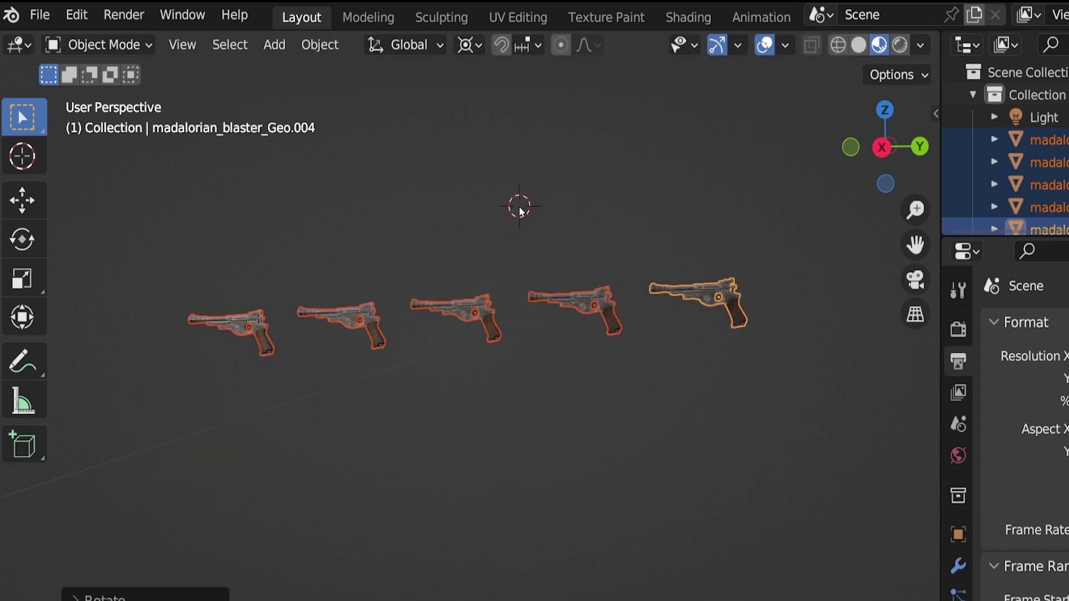
pyautogui.press('r')
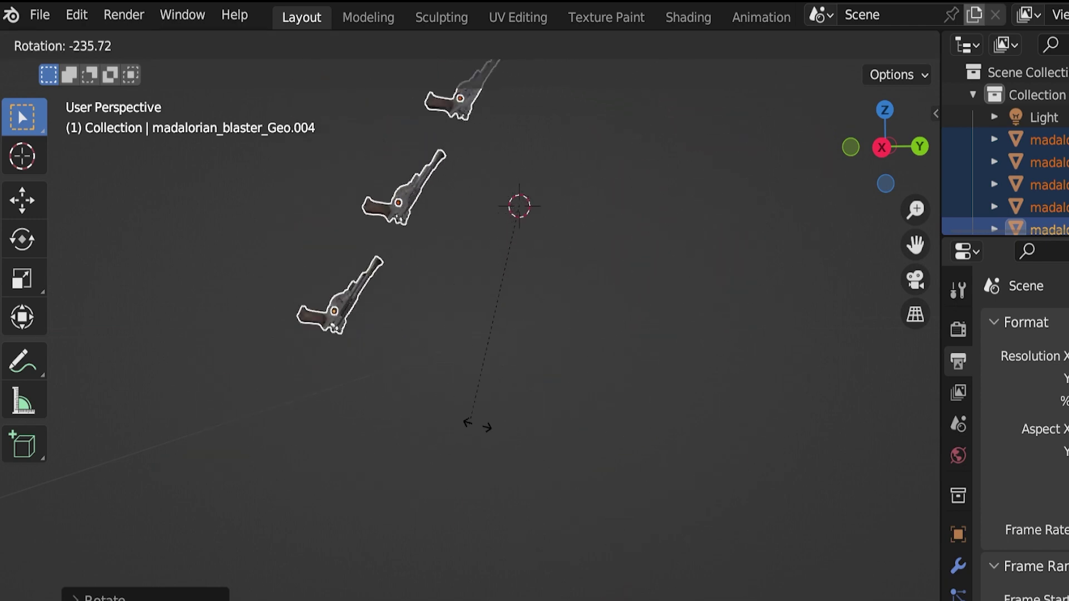
pyautogui.click(705, 187)
pyautogui.keyDown('shift'); pyautogui.rightClick(223, 415); pyautogui.keyUp('shift')
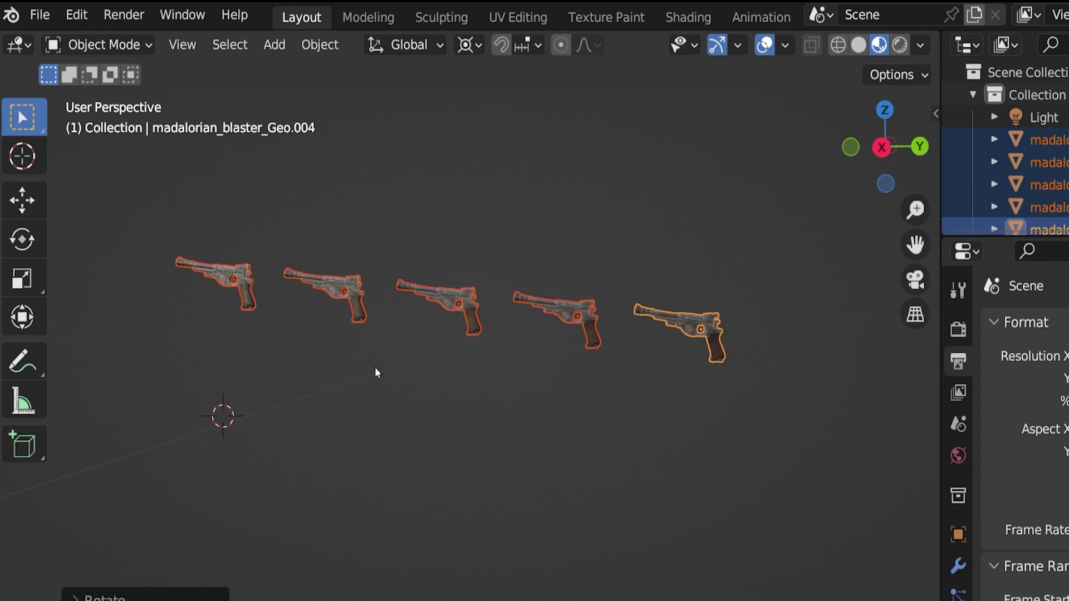
pyautogui.press('r')
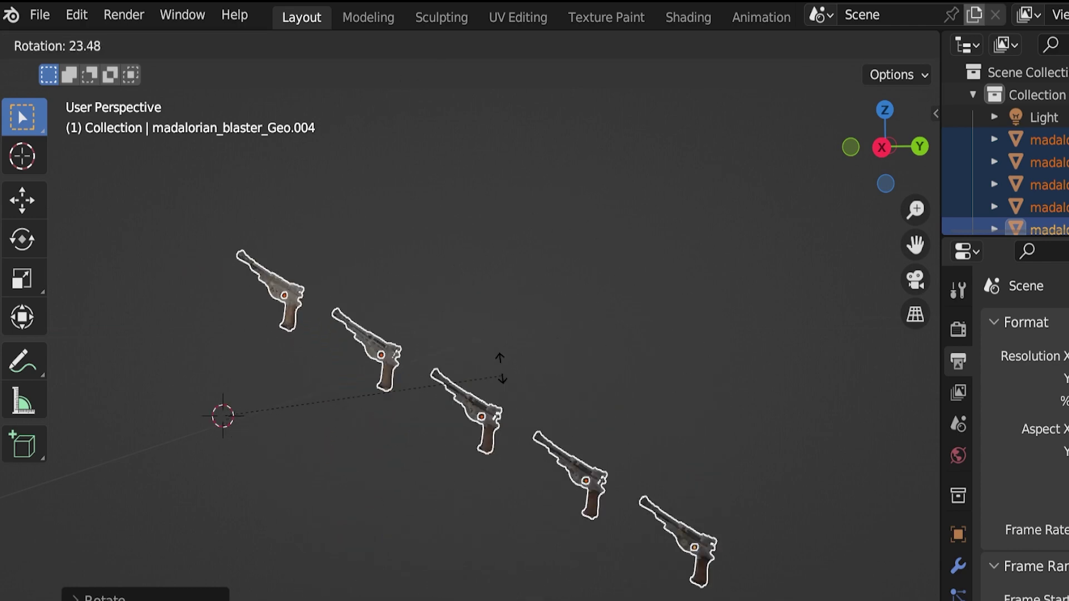
pyautogui.click(450, 244)
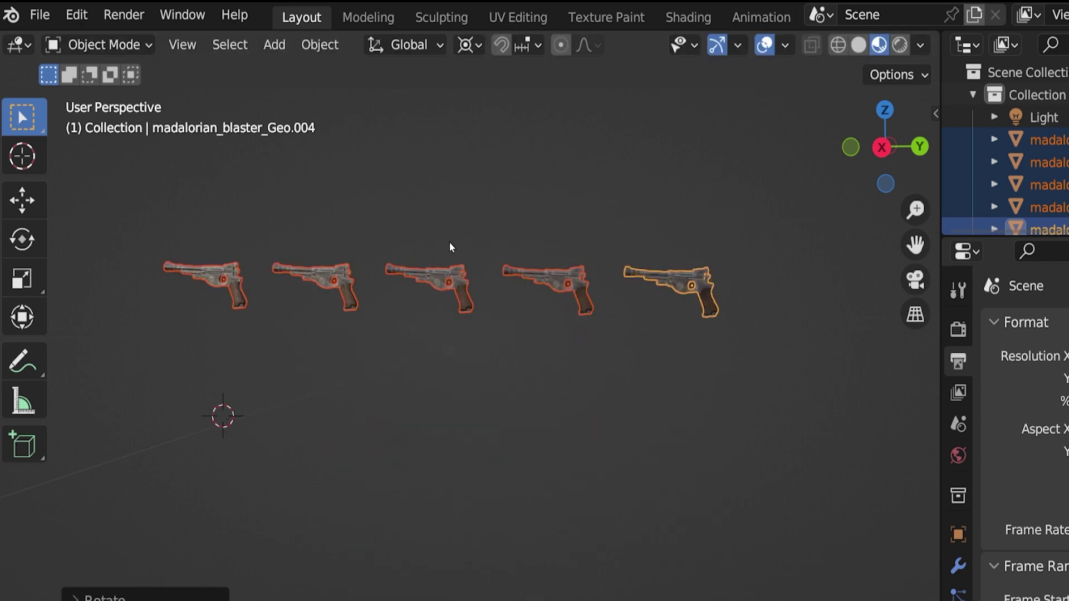
# - Set the pivot to Bounding Box Center and give the blasters a full-turn rotation around it
pyautogui.click(469, 45)
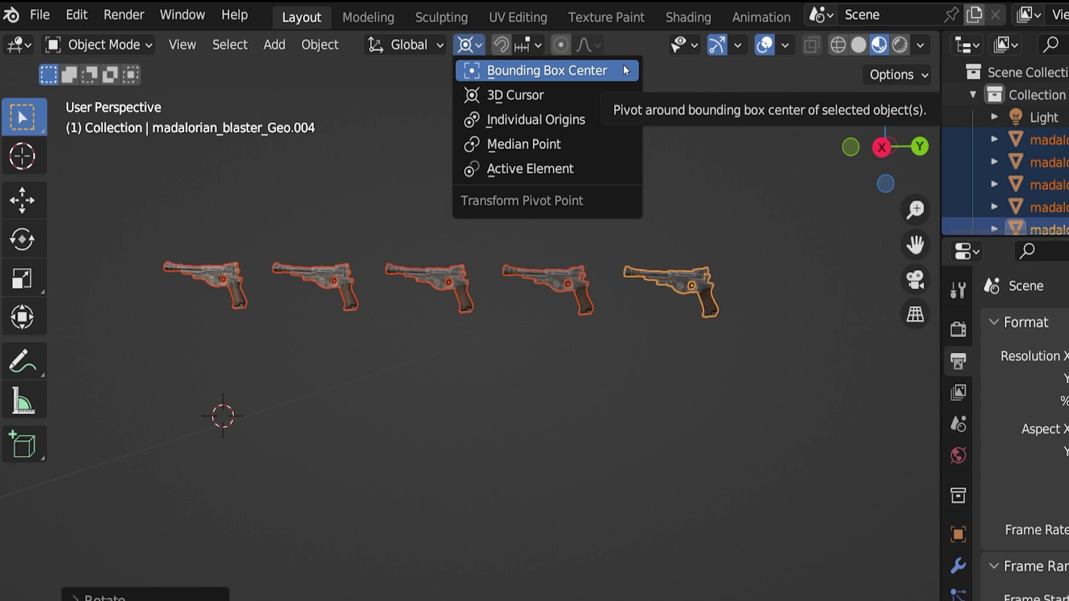
pyautogui.click(624, 70)
pyautogui.press('r')
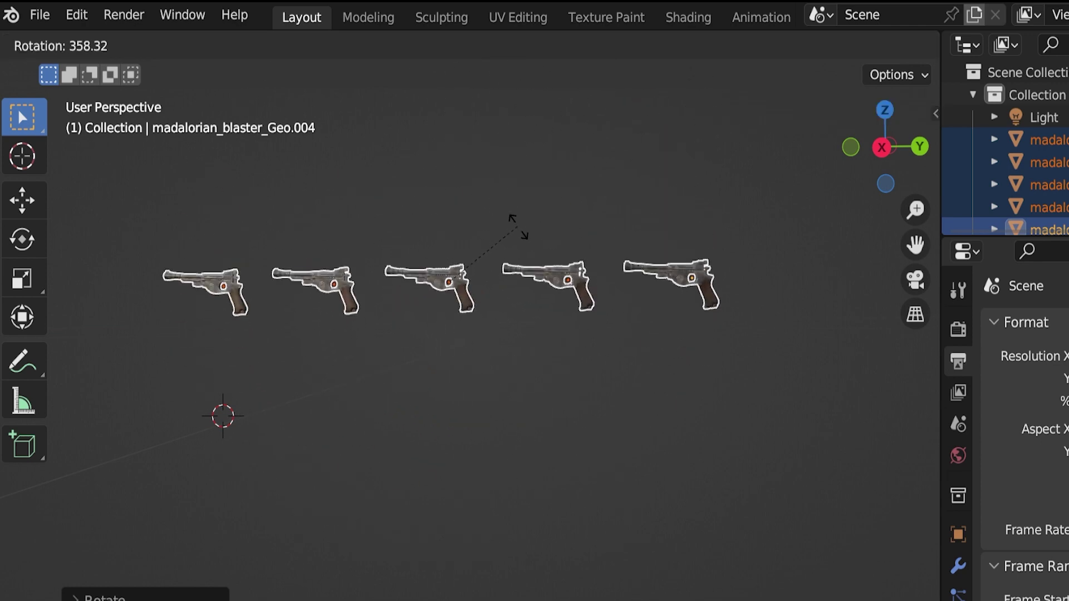
pyautogui.click(524, 233)
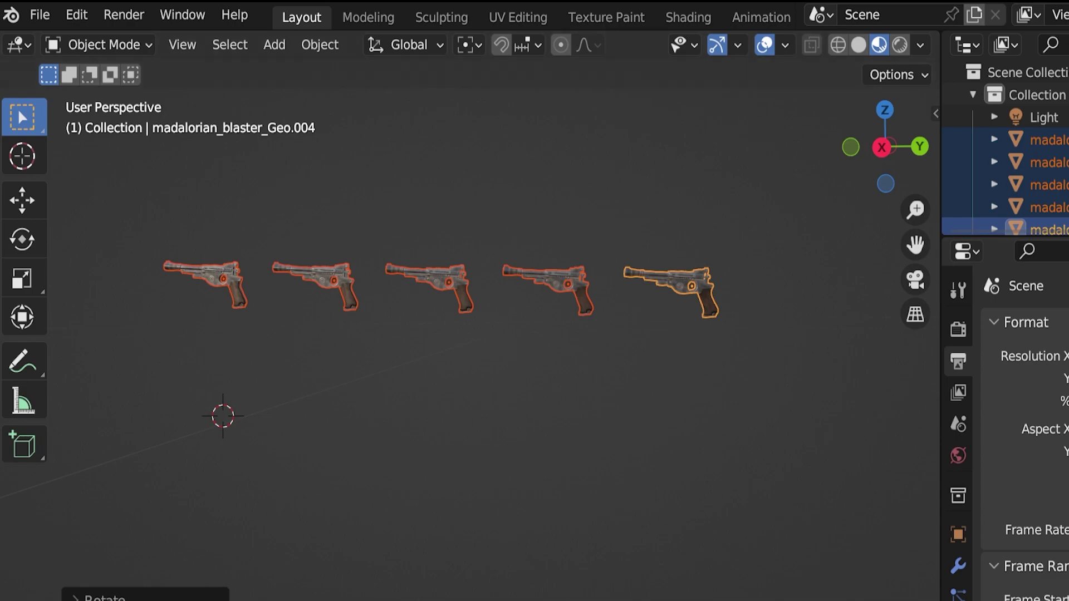